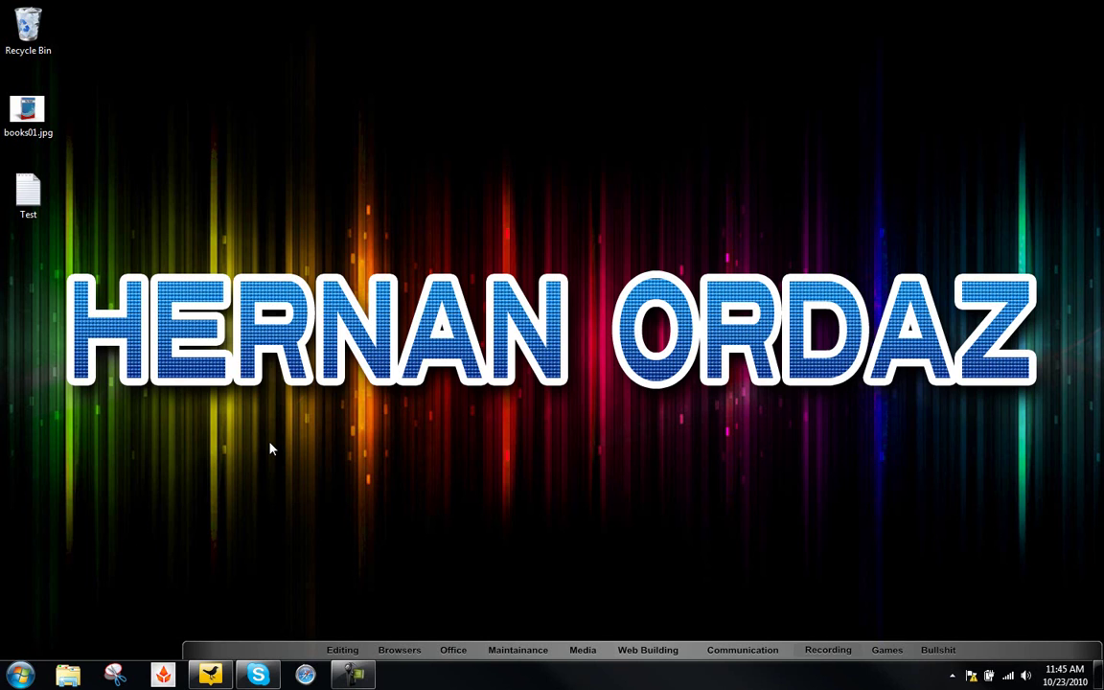
- Dismiss the colour-scheme performance prompt and the tweet notification on the desktop
left_click(29, 192)
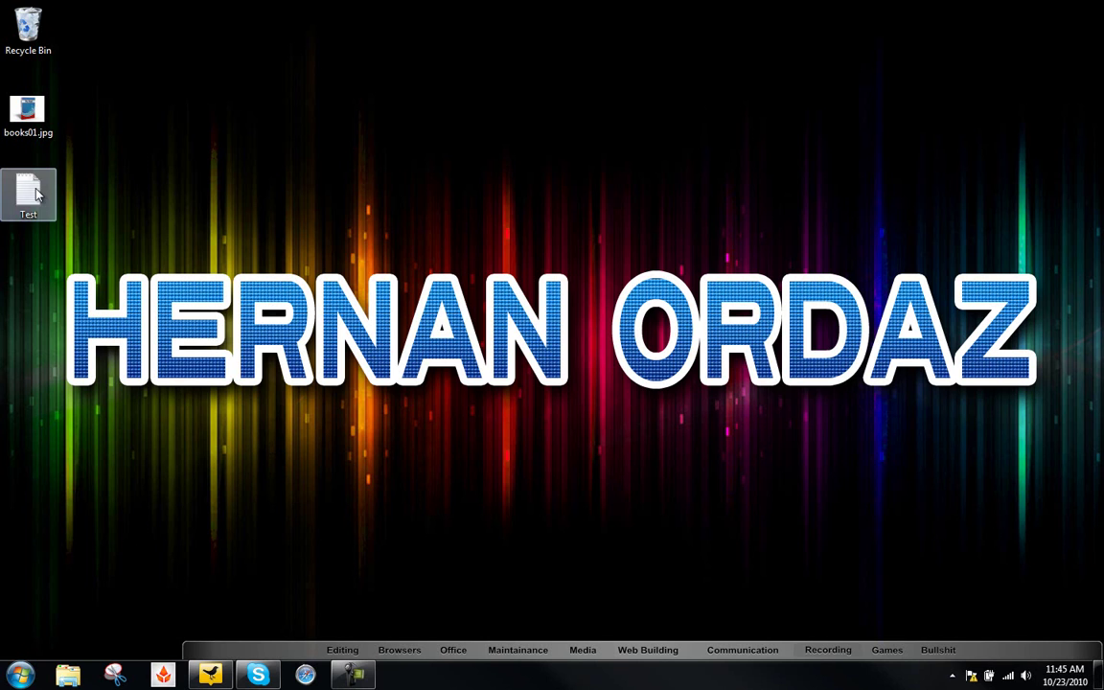
left_click(87, 242)
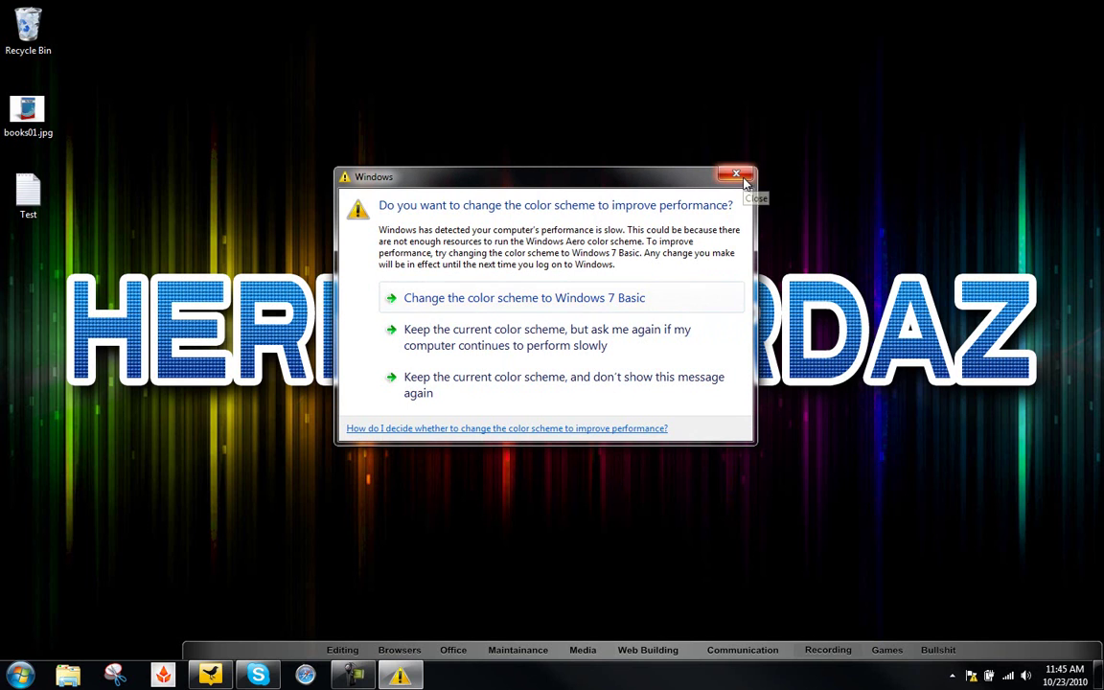
left_click(738, 174)
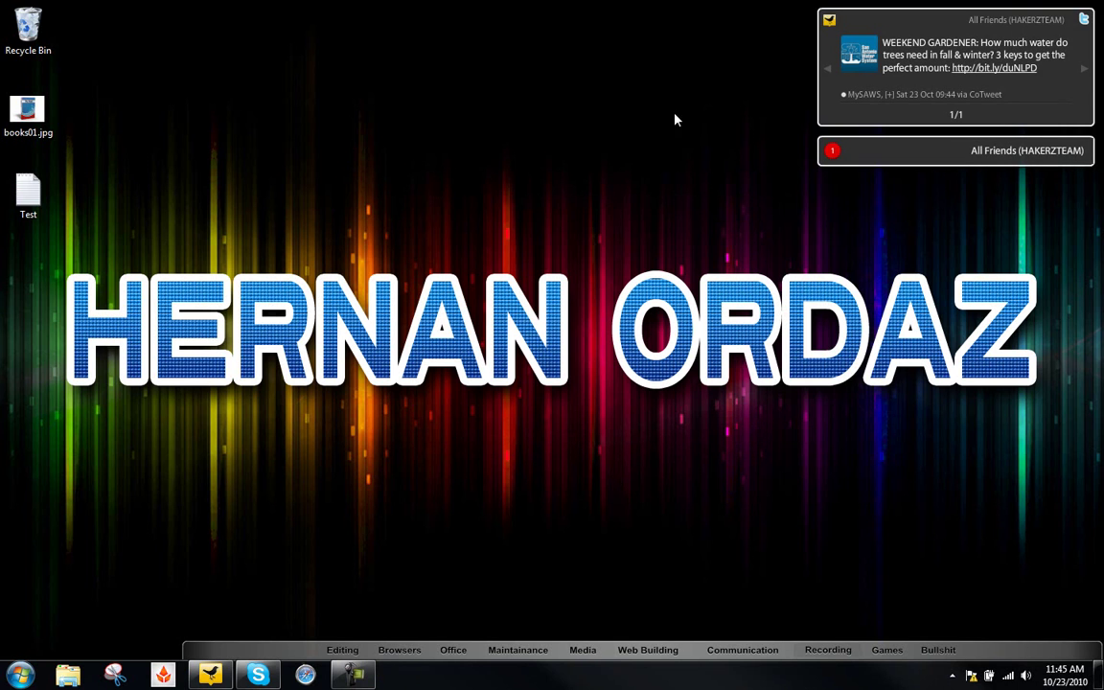
left_click(830, 20)
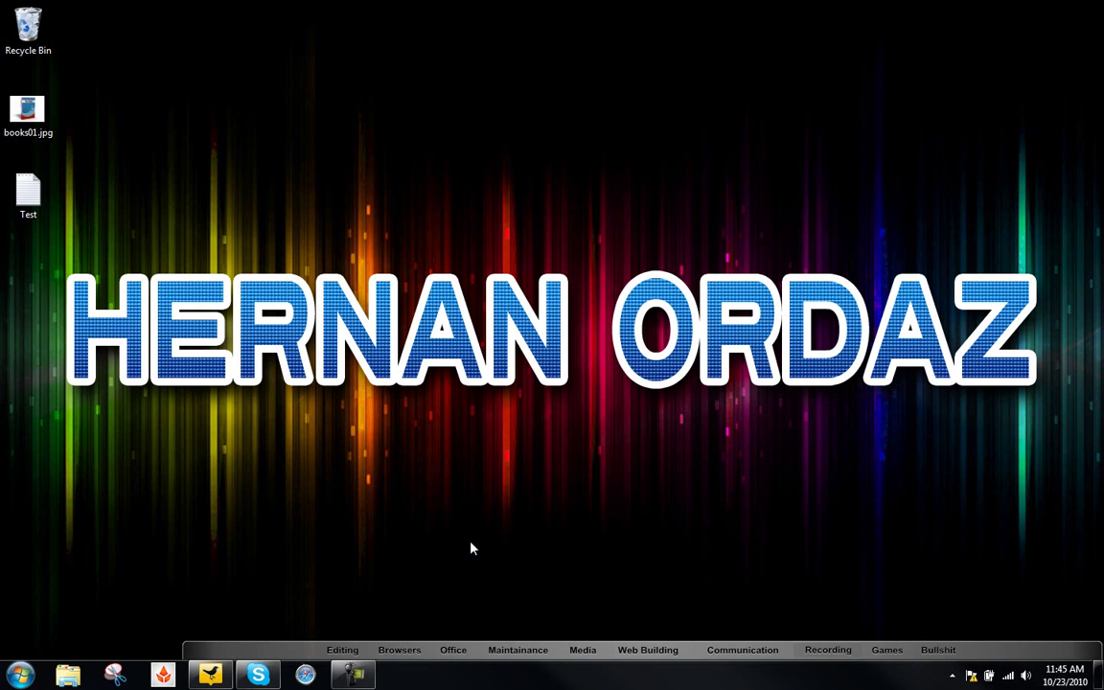
- Open the Test file in Notepad, copy all its text, and close it
left_click(31, 188)
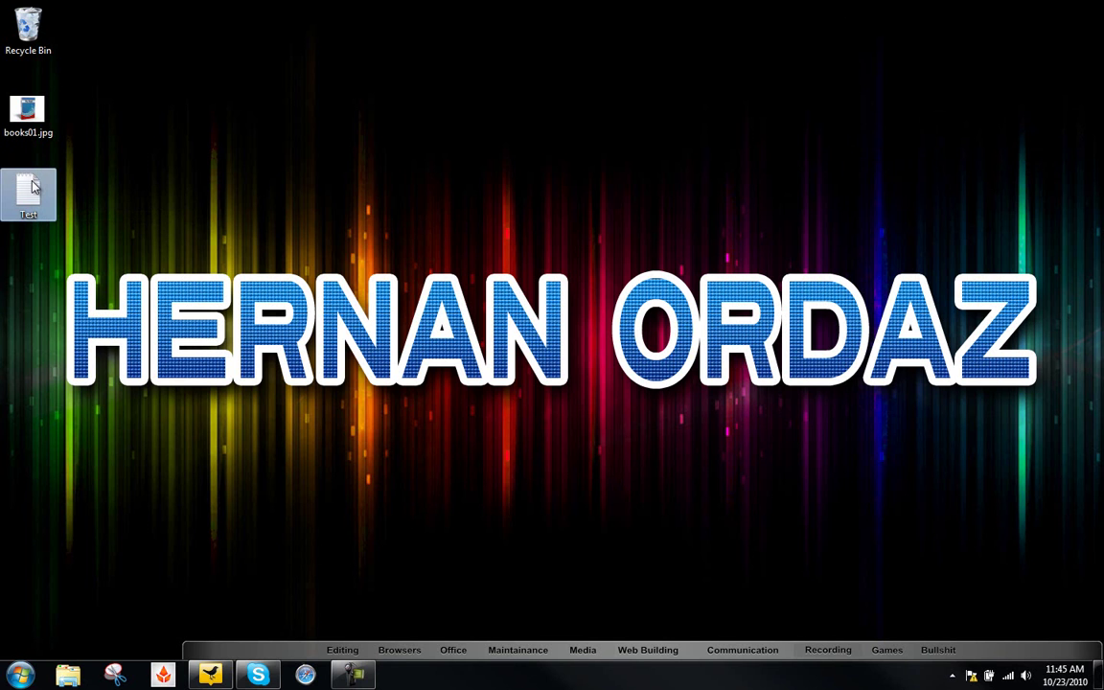
double_click(32, 188)
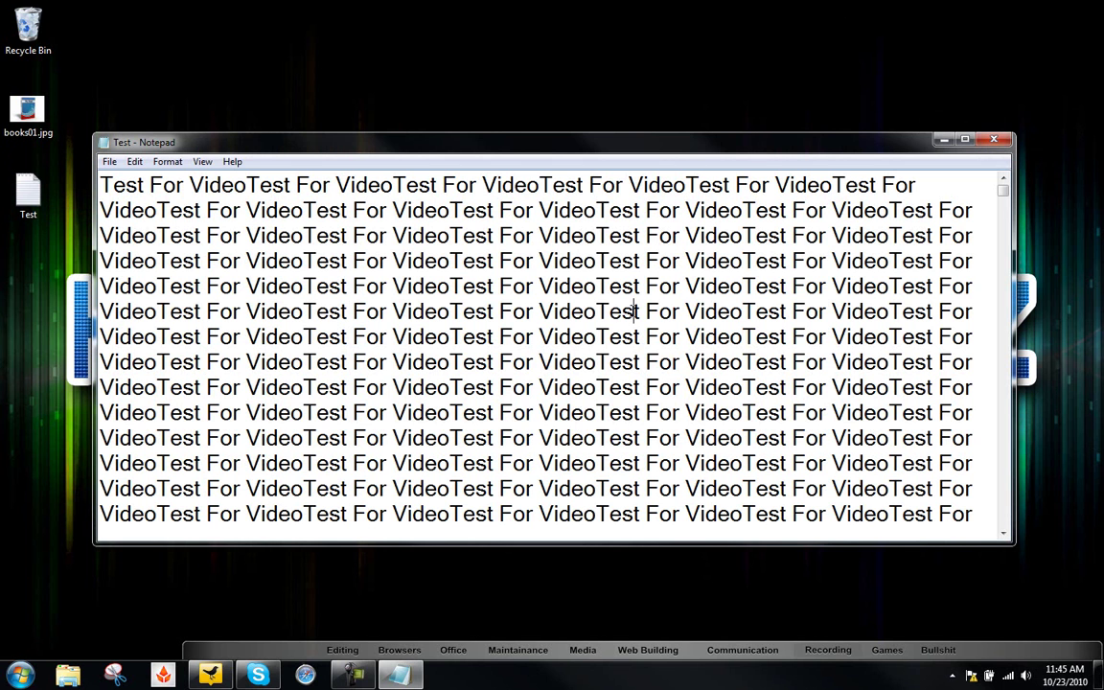
key("ctrl+a")
key("ctrl+c")
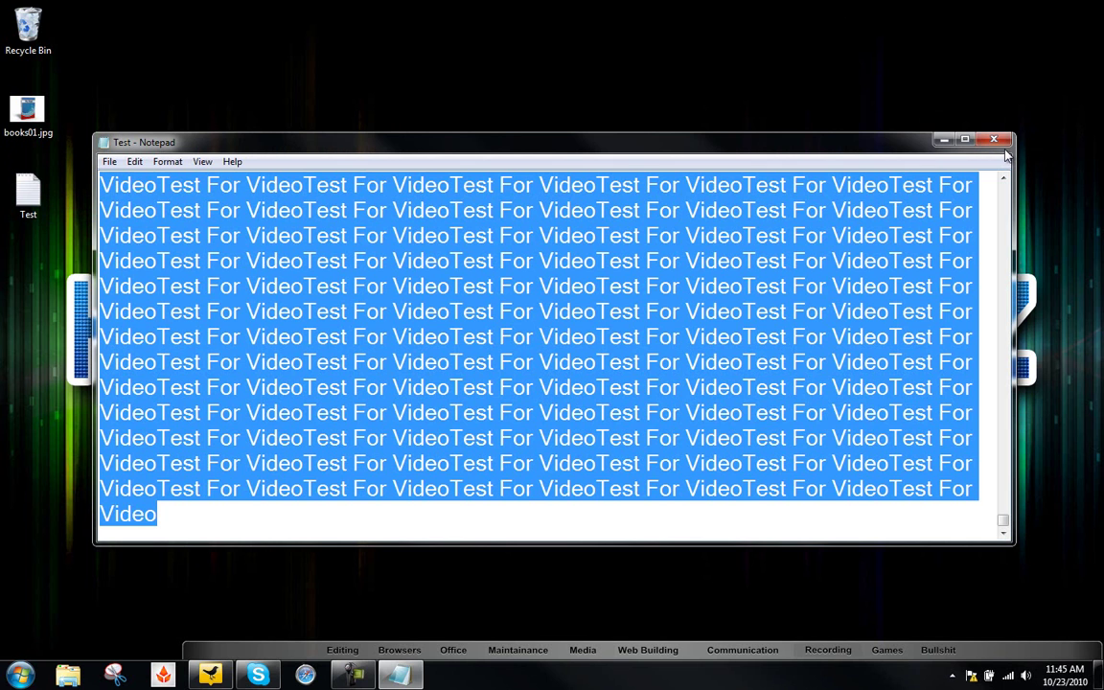
left_click(996, 142)
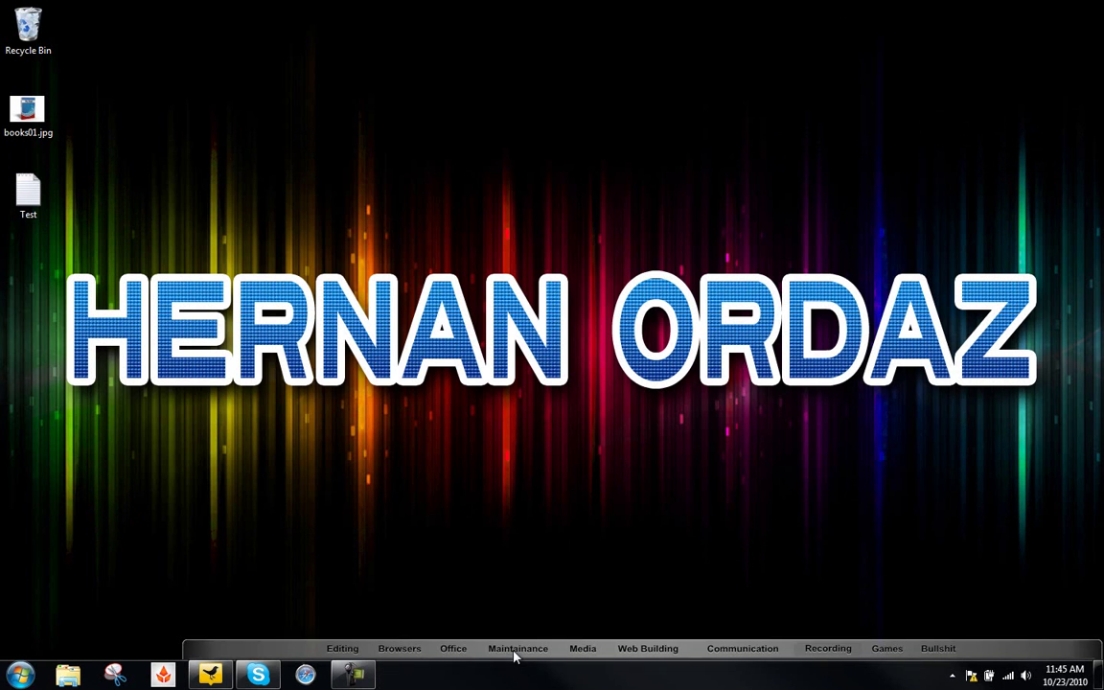
- Show the dock's Office programs, try Microsoft Word, and dismiss the missing-program error
mouse_move(515, 656)
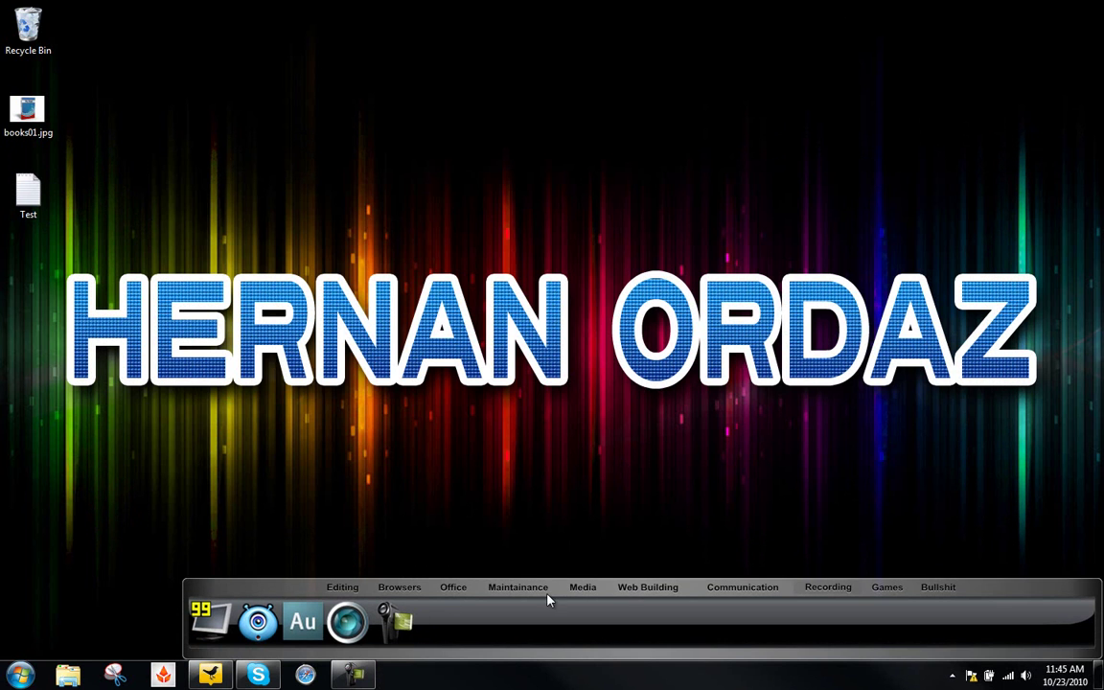
left_click(463, 591)
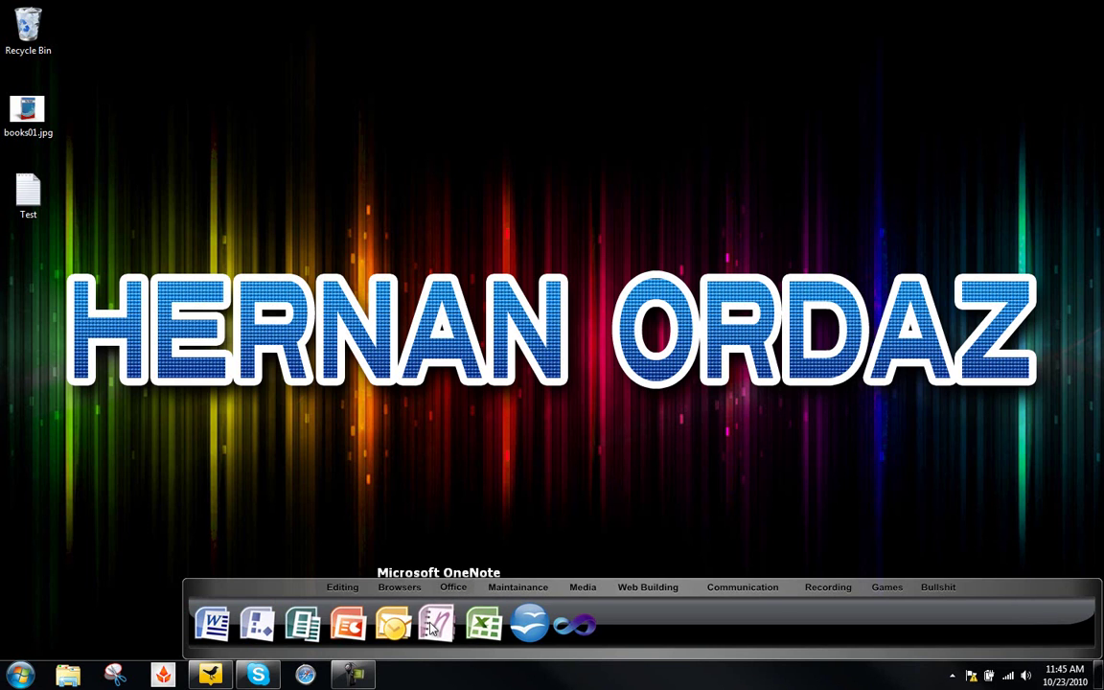
left_click(209, 625)
left_click(726, 340)
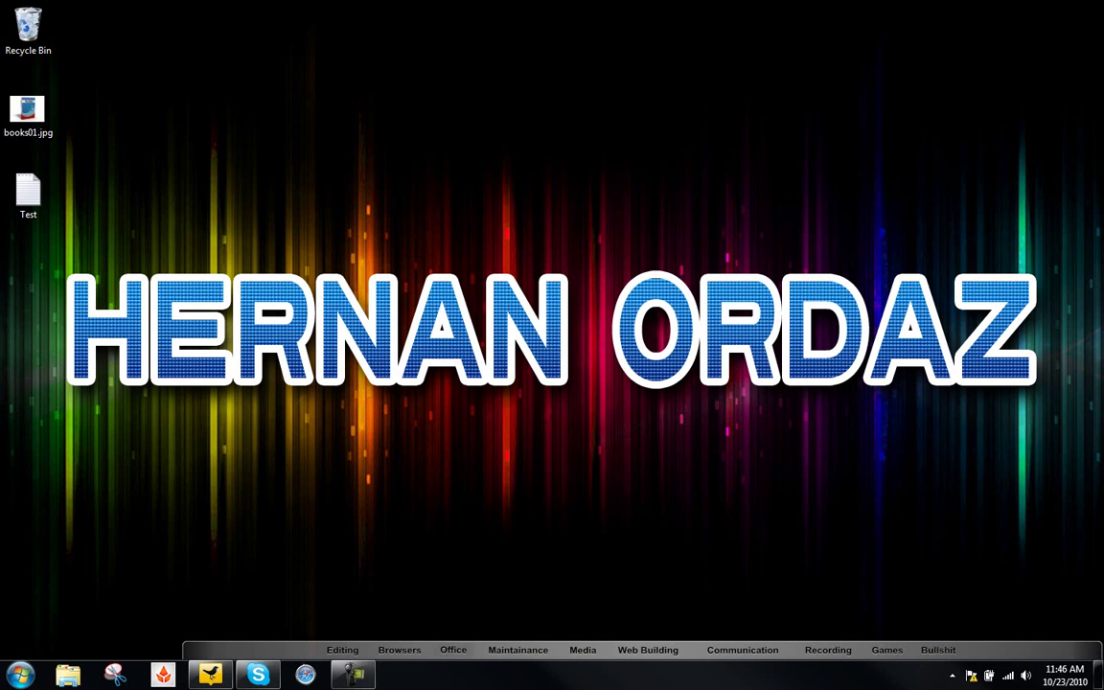
- Launch OpenOffice.org, create a new Text Document, paste the copied text, and maximize the window
mouse_move(479, 651)
left_click(528, 625)
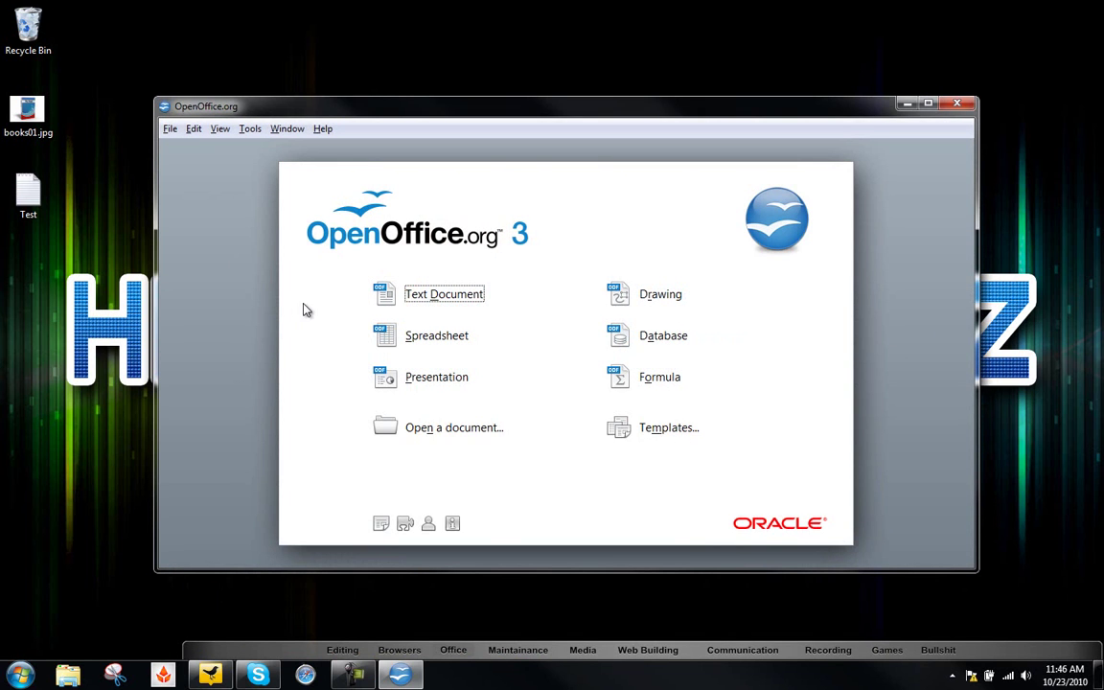
left_click(418, 301)
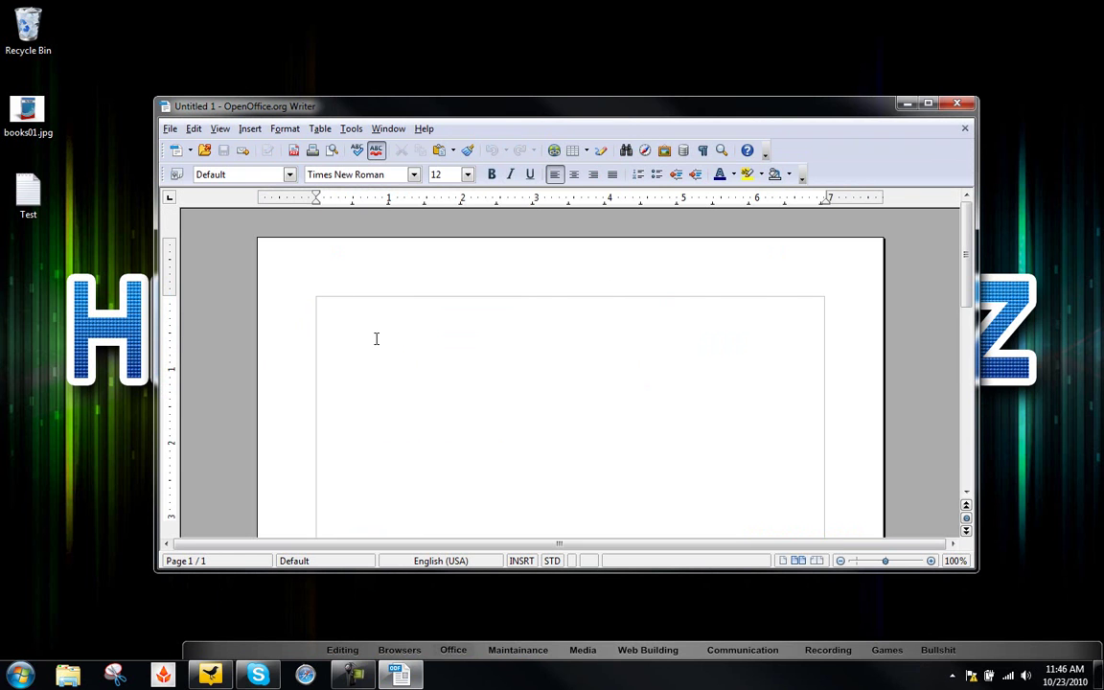
key("ctrl+v")
left_click(928, 103)
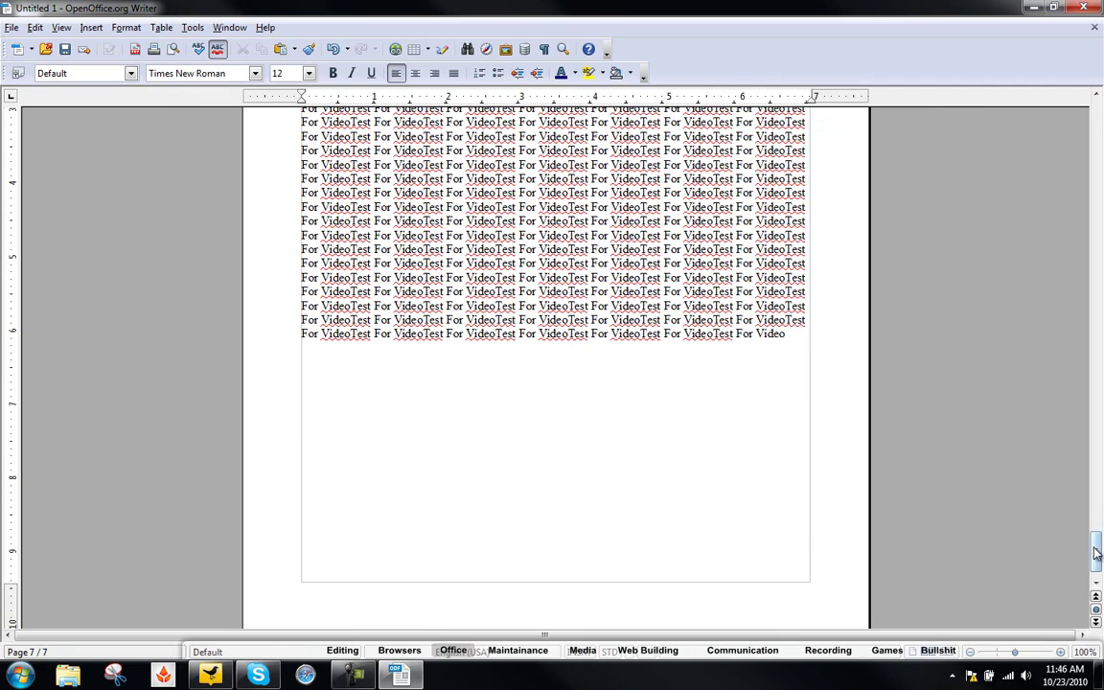
mouse_move(1095, 546)
left_mouse_down()
mouse_move(1093, 121)
mouse_move(1094, 542)
left_mouse_up()
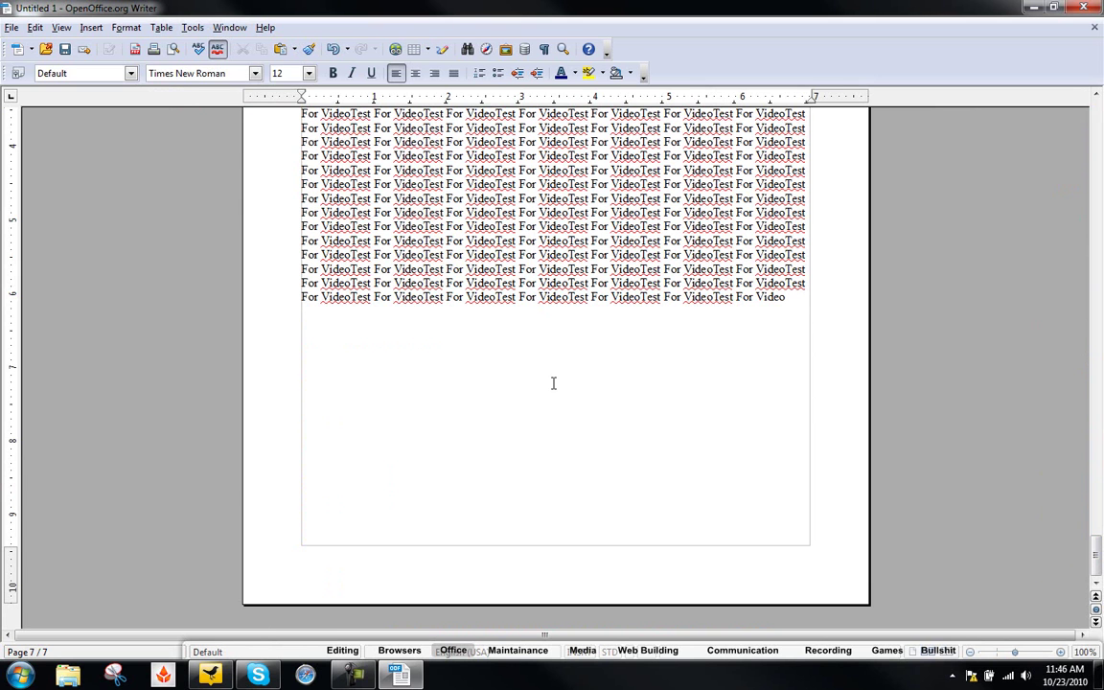
- Make all the document text bold at 24 pt
key("ctrl+a")
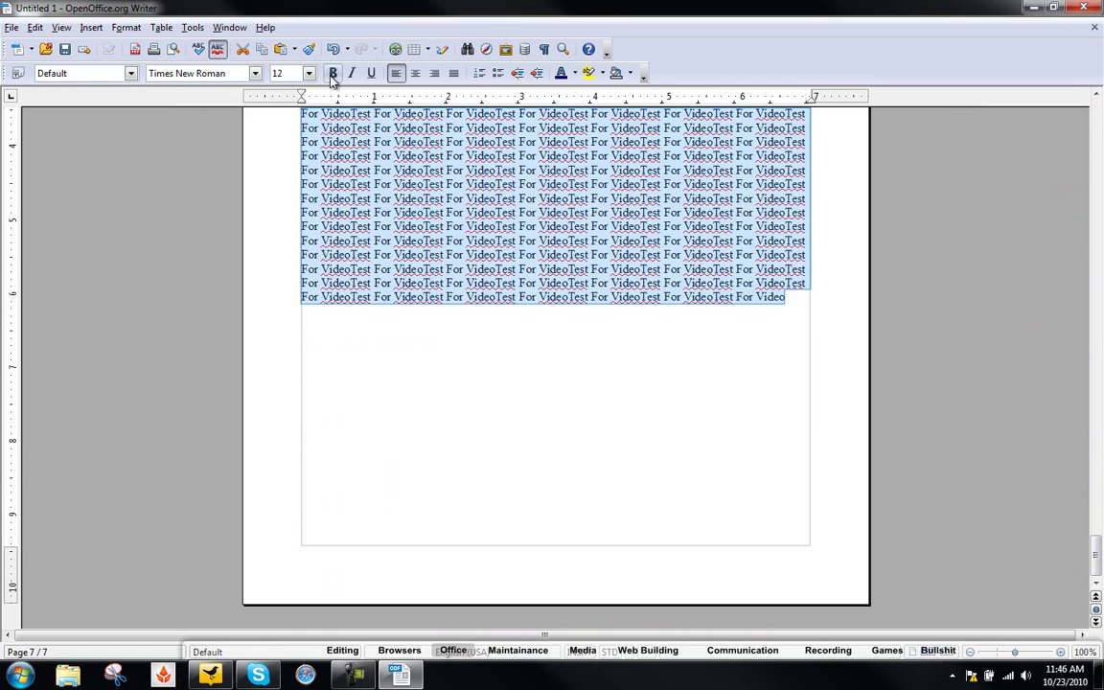
key("ctrl+b")
left_click(308, 73)
left_click(281, 172)
left_click(783, 496)
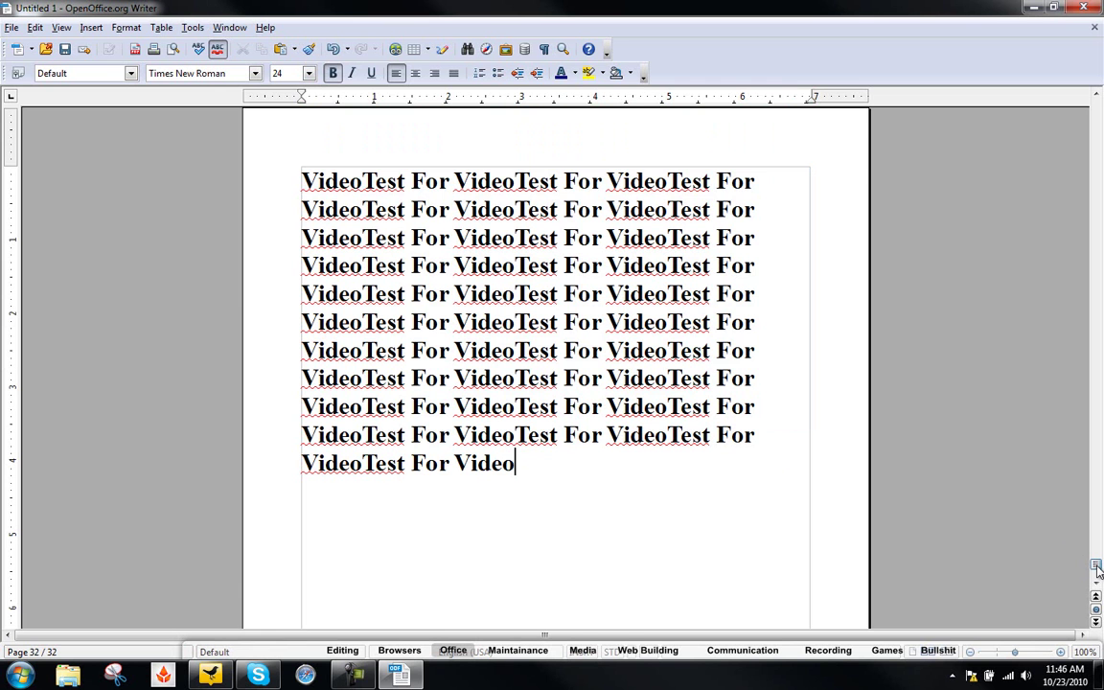
- Insert blank lines above the first word at the top of page 1
left_click_drag(1092, 569, 1098, 107)
left_click(303, 209)
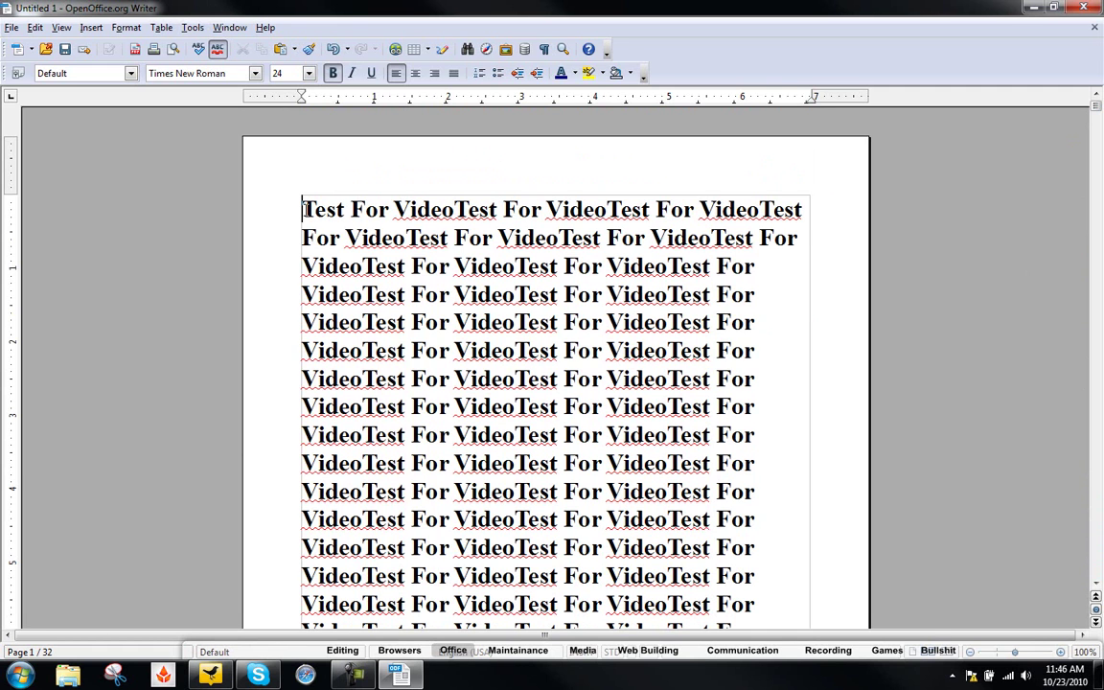
key("Return")
key("Return")
key("Return")
key("Return")
key("Return")
key("Return")
key("Return")
key("Return")
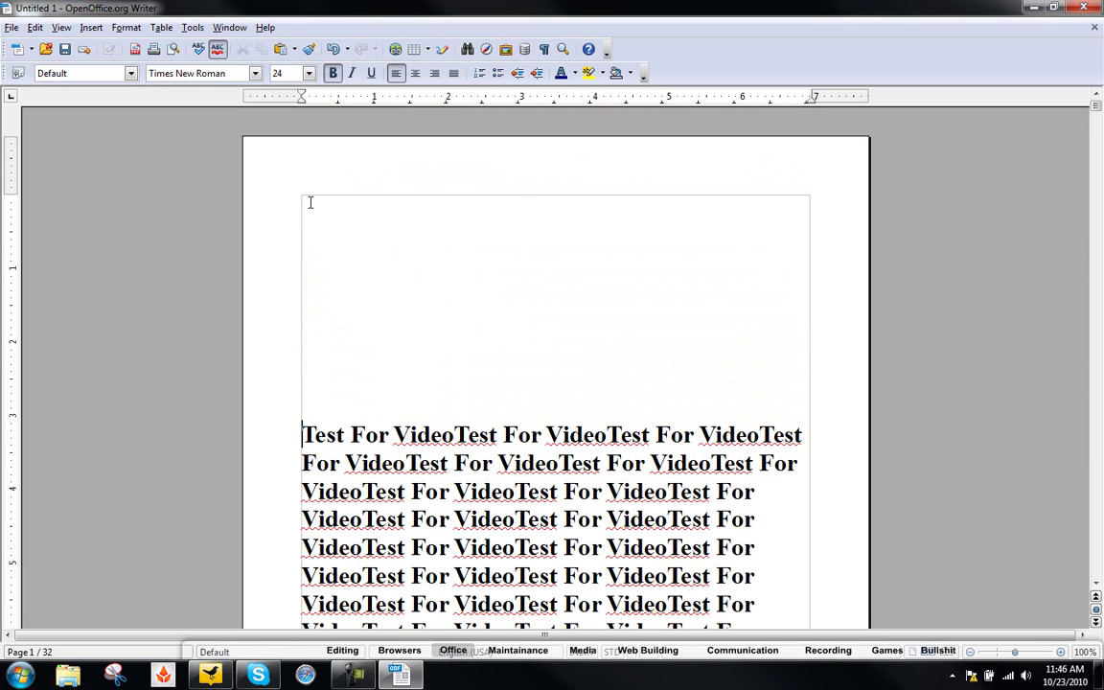
- Insert books01.jpg from the Desktop as a picture and nudge it slightly lower on page 1
left_click(91, 26)
mouse_move(175, 392)
left_click(226, 388)
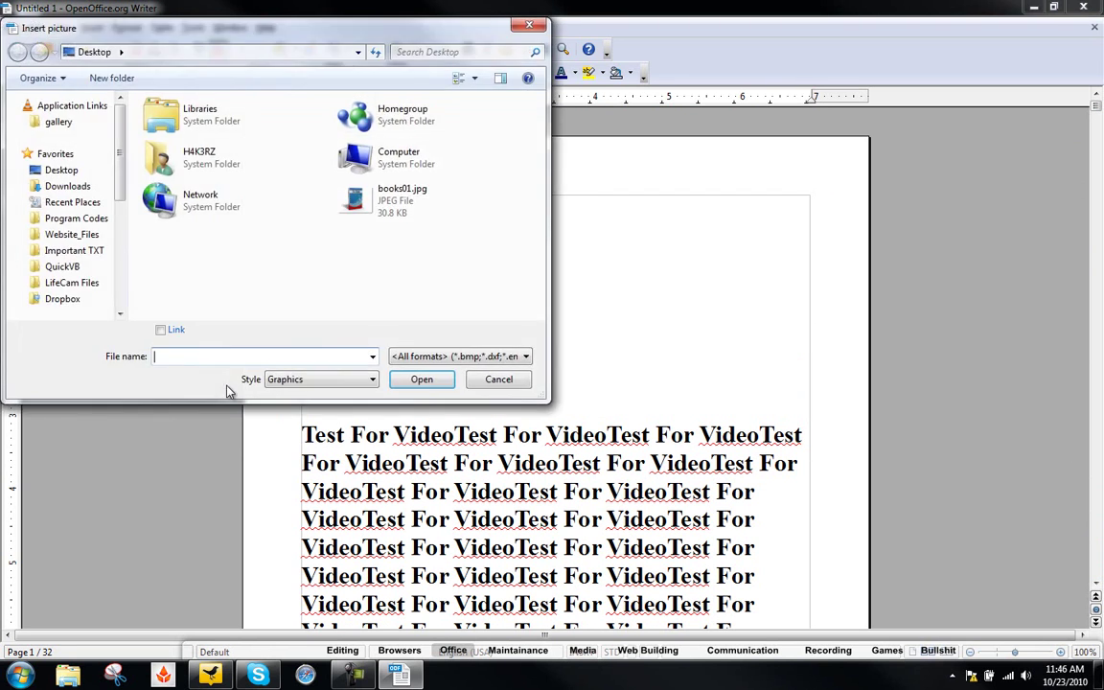
left_click(389, 219)
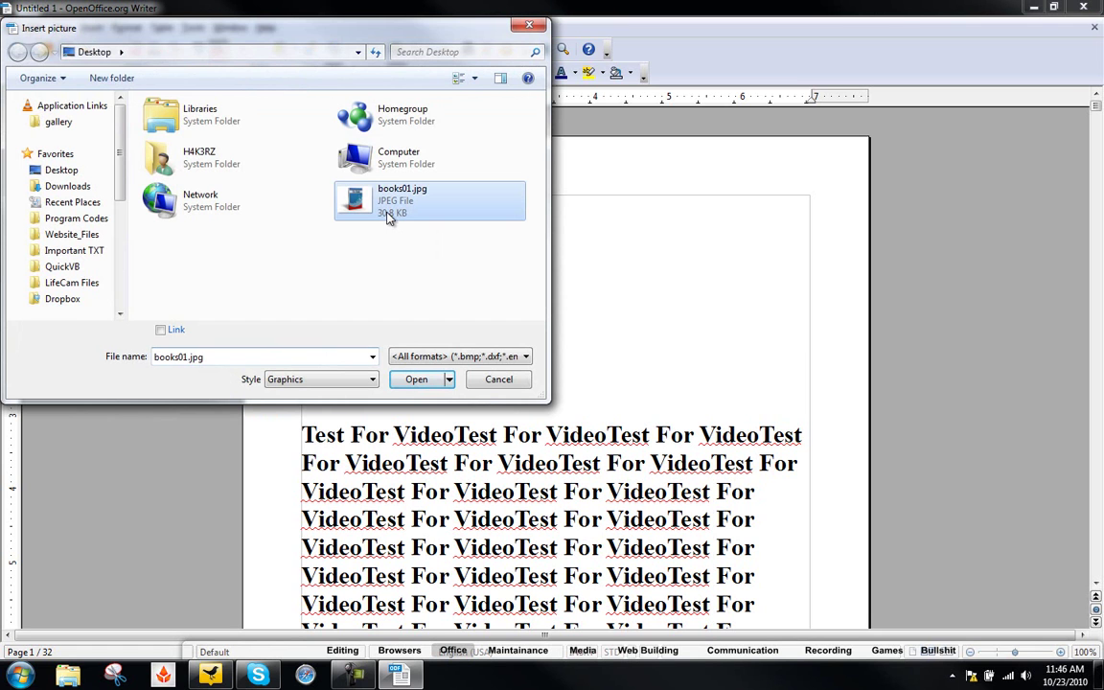
double_click(381, 212)
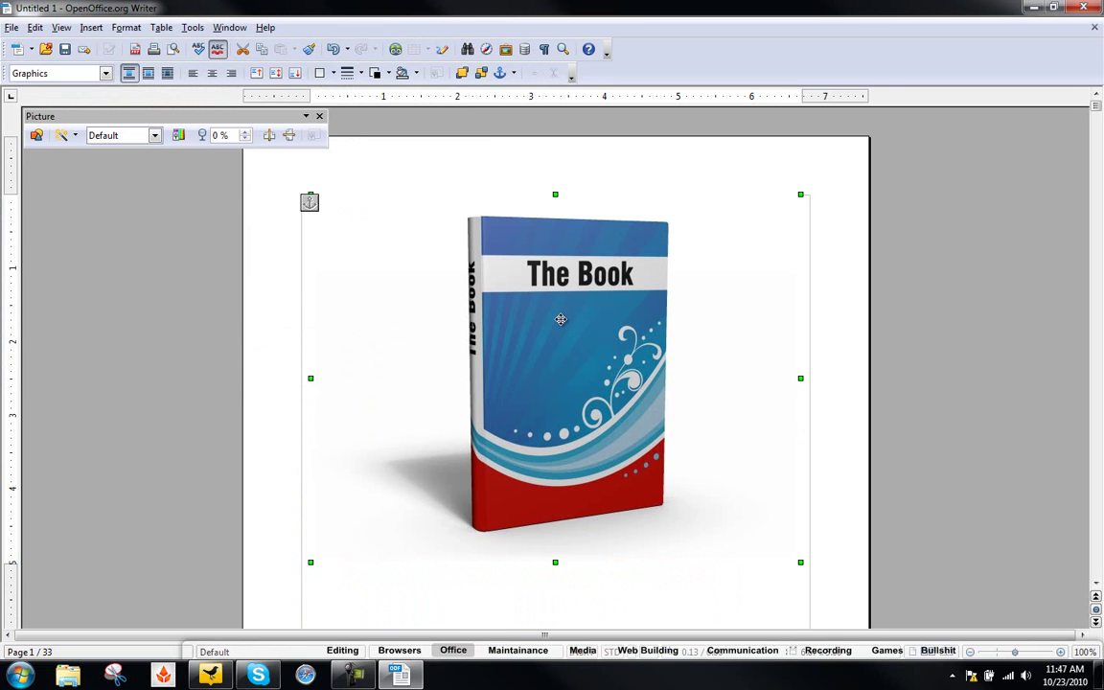
left_click_drag(561, 319, 560, 348)
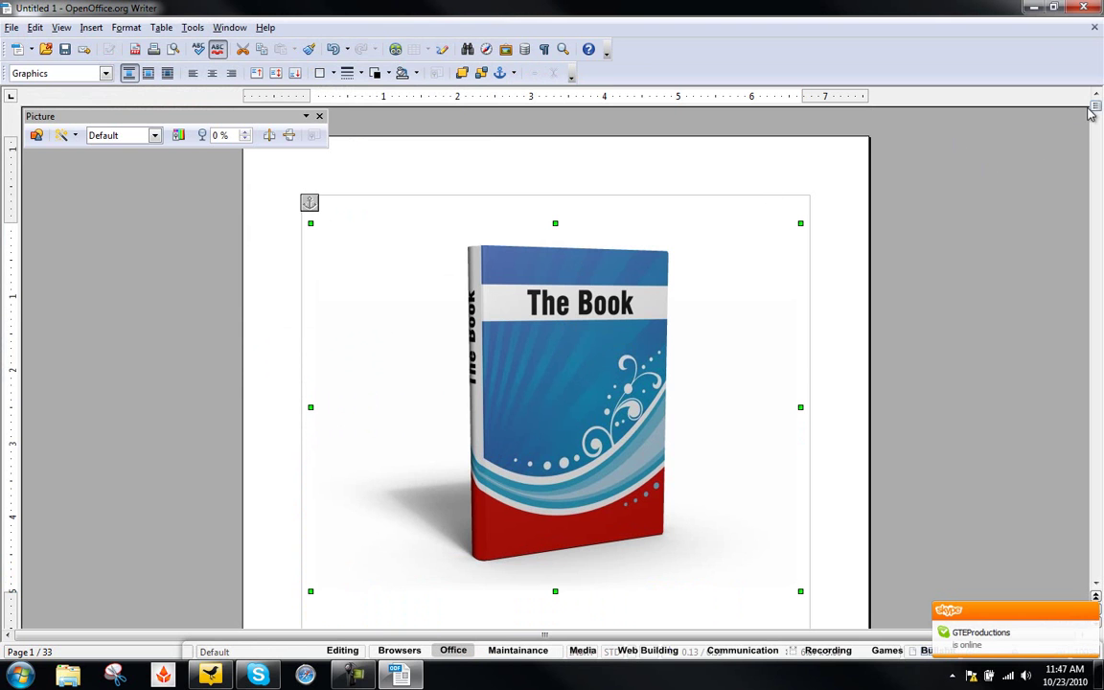
left_click_drag(1098, 110, 1098, 117)
- Type 'Test Book' just under the cover picture and center it
left_click(559, 352)
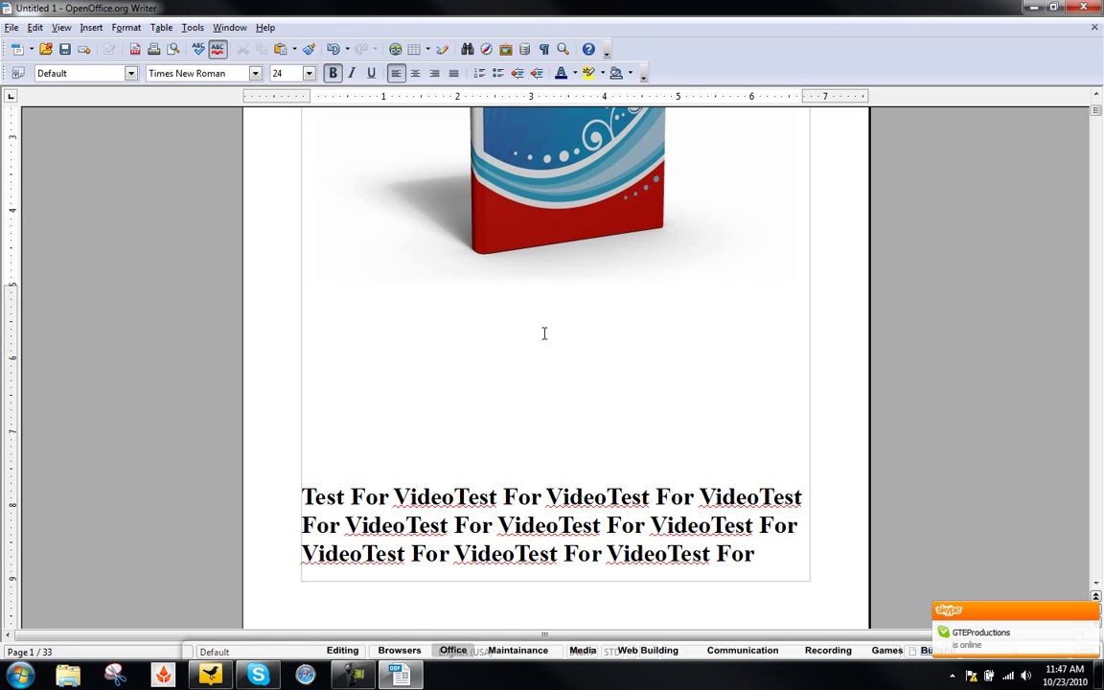
left_click(538, 326)
left_click(522, 307)
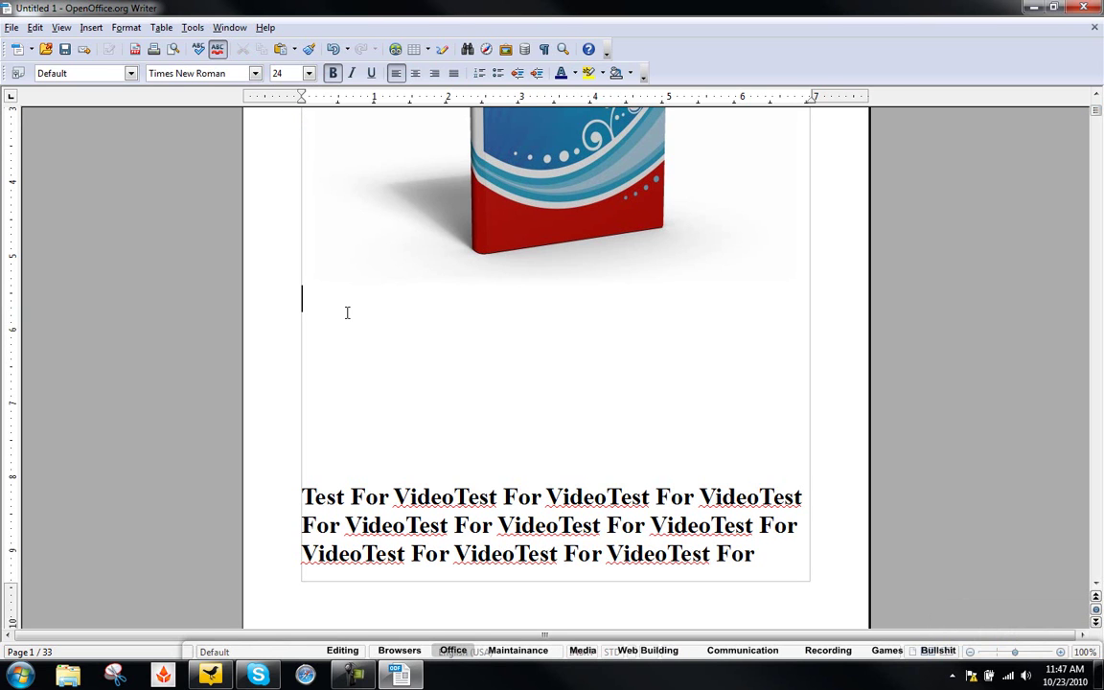
type("Test Book")
left_click_drag(421, 302, 302, 302)
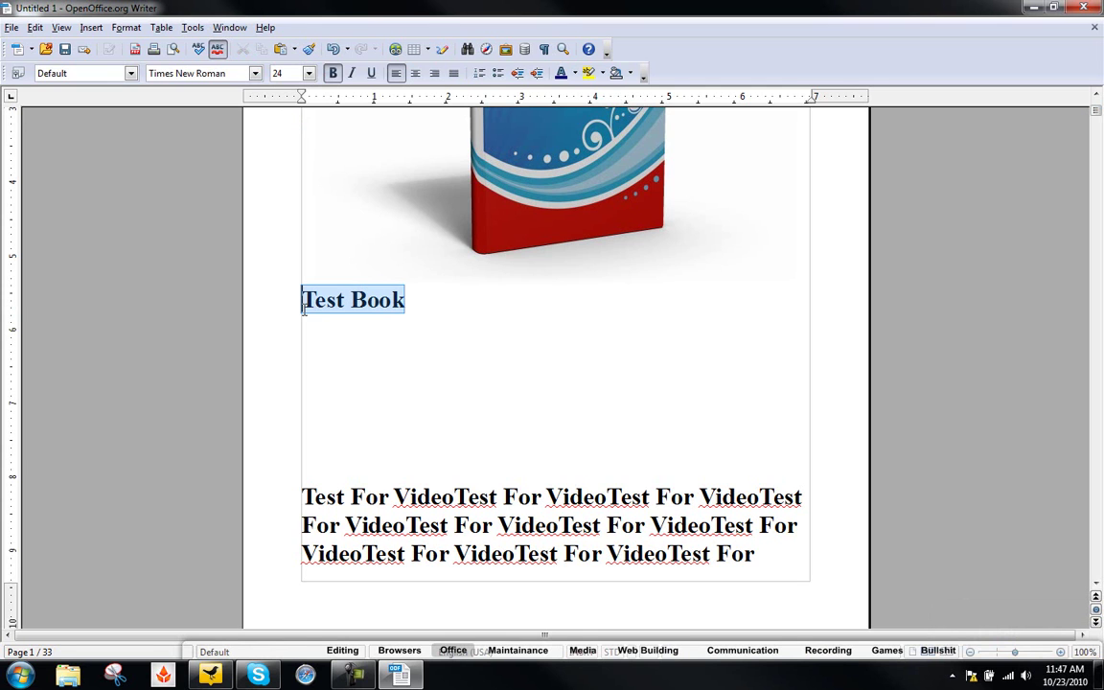
left_click(434, 73)
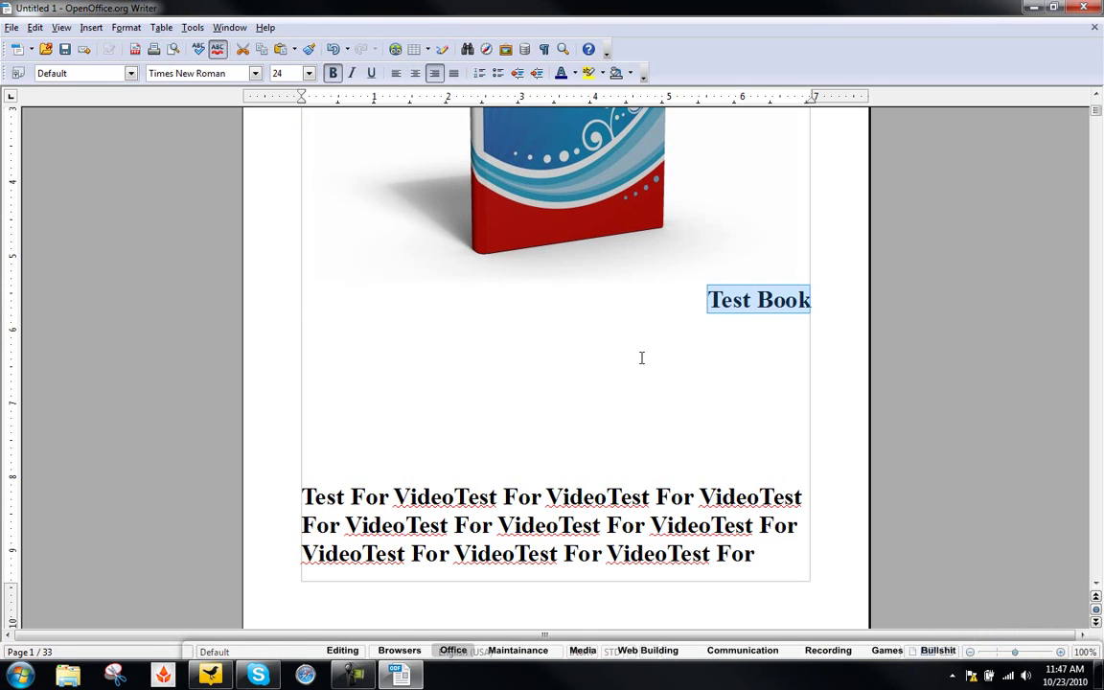
left_click(415, 73)
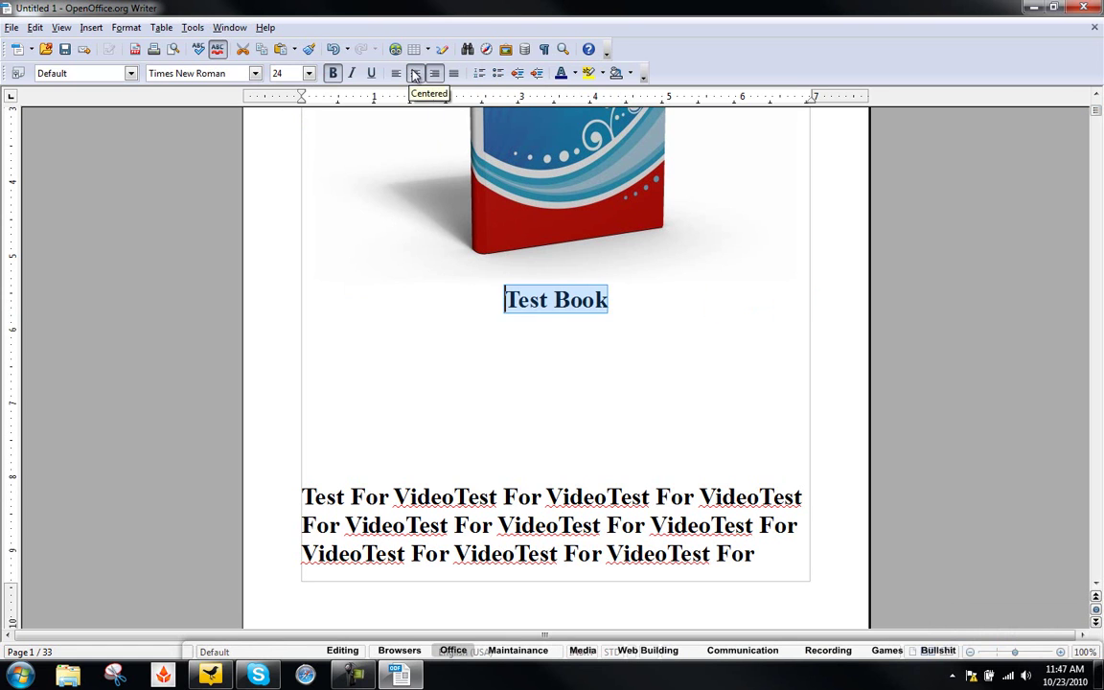
- Add a 'By YouTube' line beneath the Test Book title
left_click(623, 298)
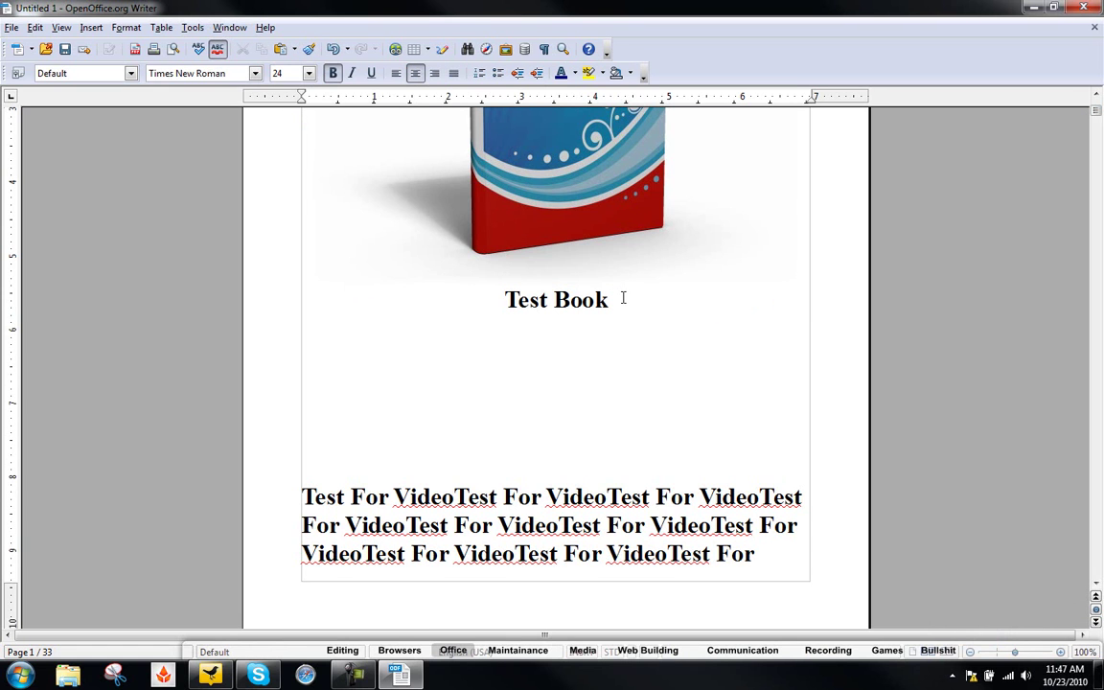
key("Return")
type("By You")
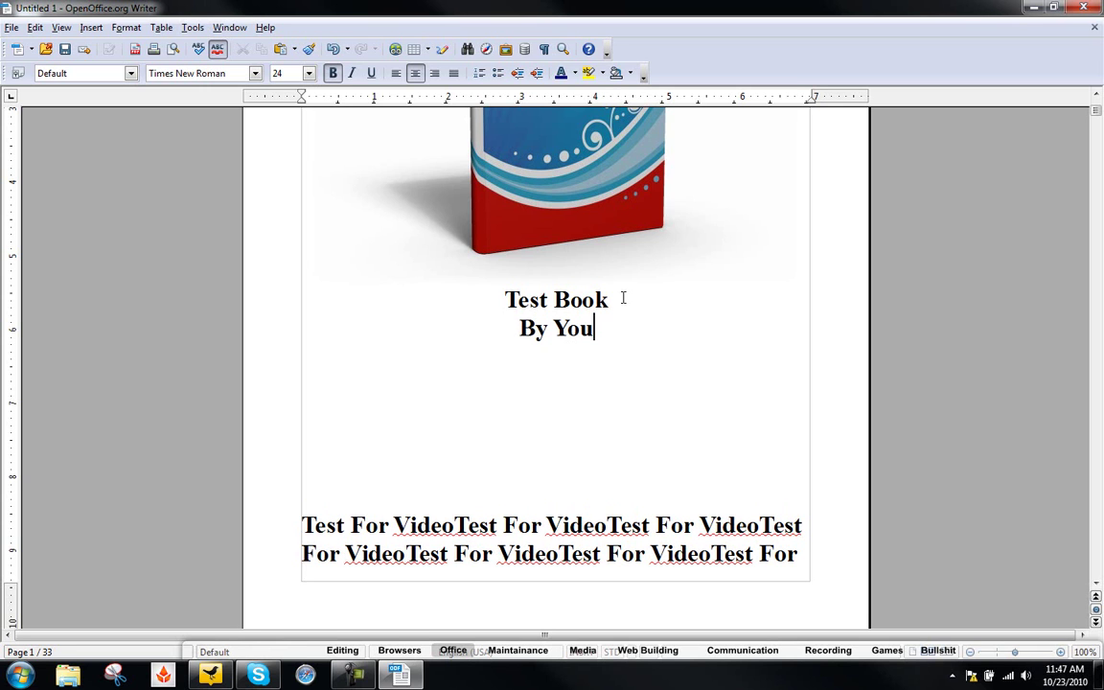
type("Tube")
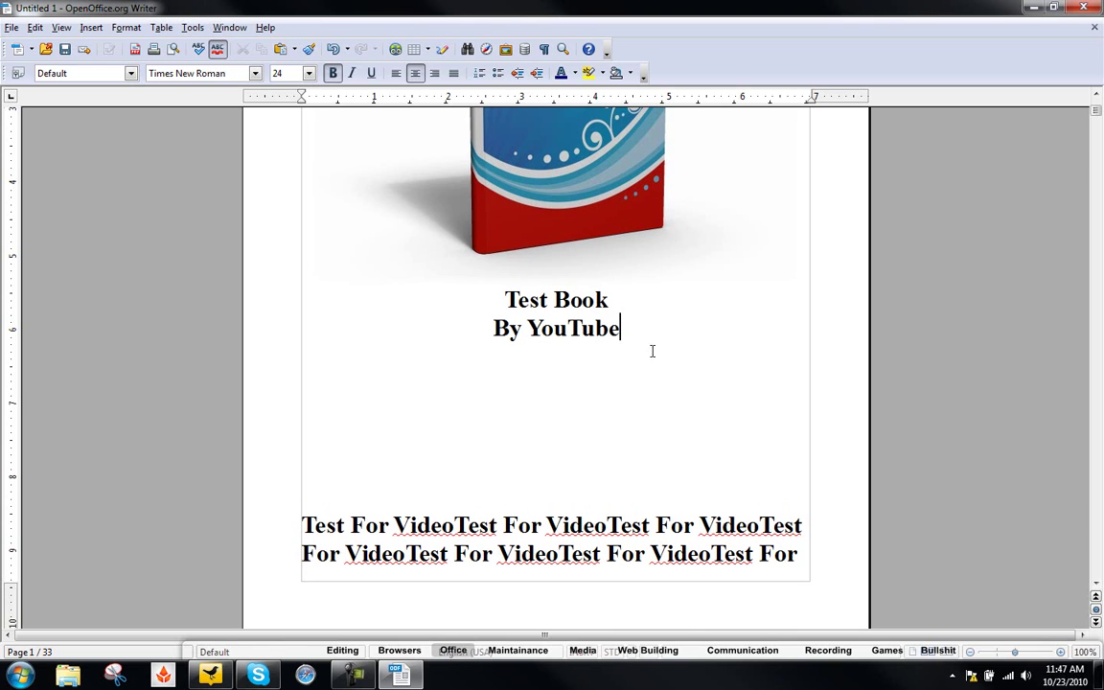
key("Up")
key("Down")
- Below the final paragraph on page 33, type 'Click Here For More!' and select it
left_click_drag(1095, 115, 1099, 622)
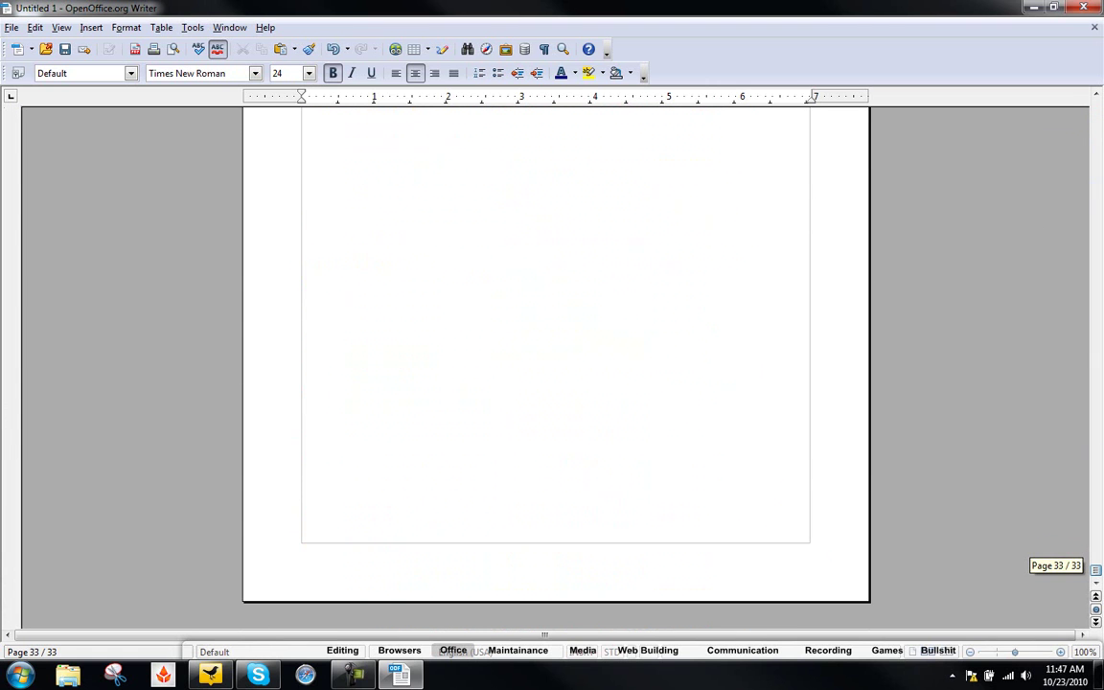
scroll(556, 364, "up", 5)
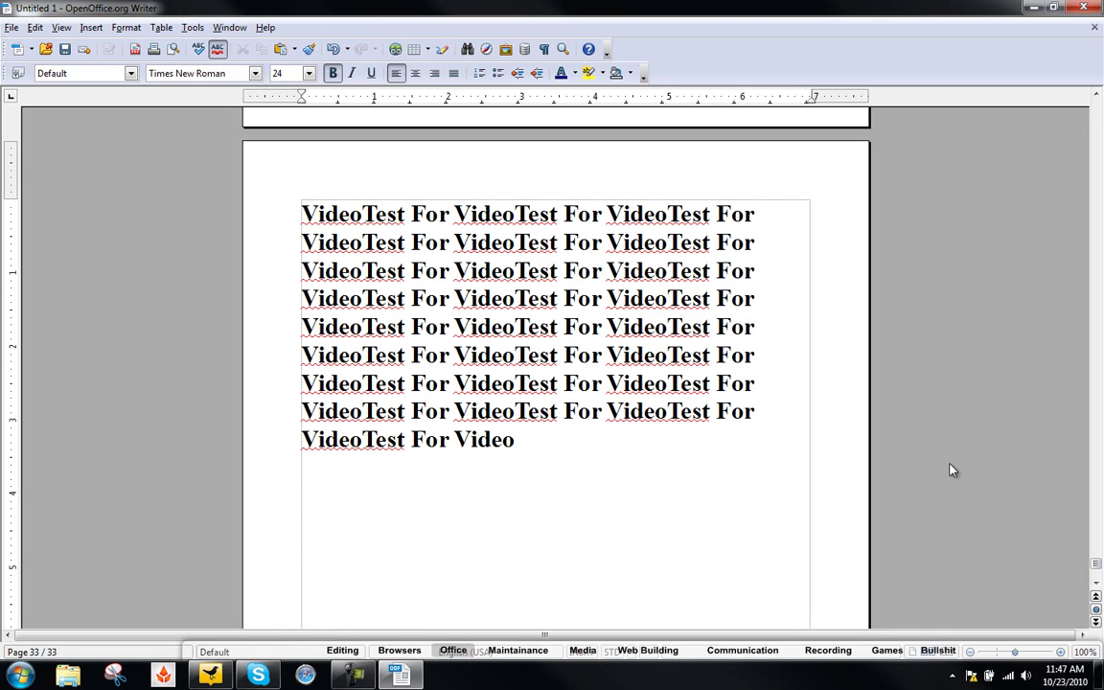
left_click(701, 475)
key("Return")
key("Return")
key("Return")
type("Click")
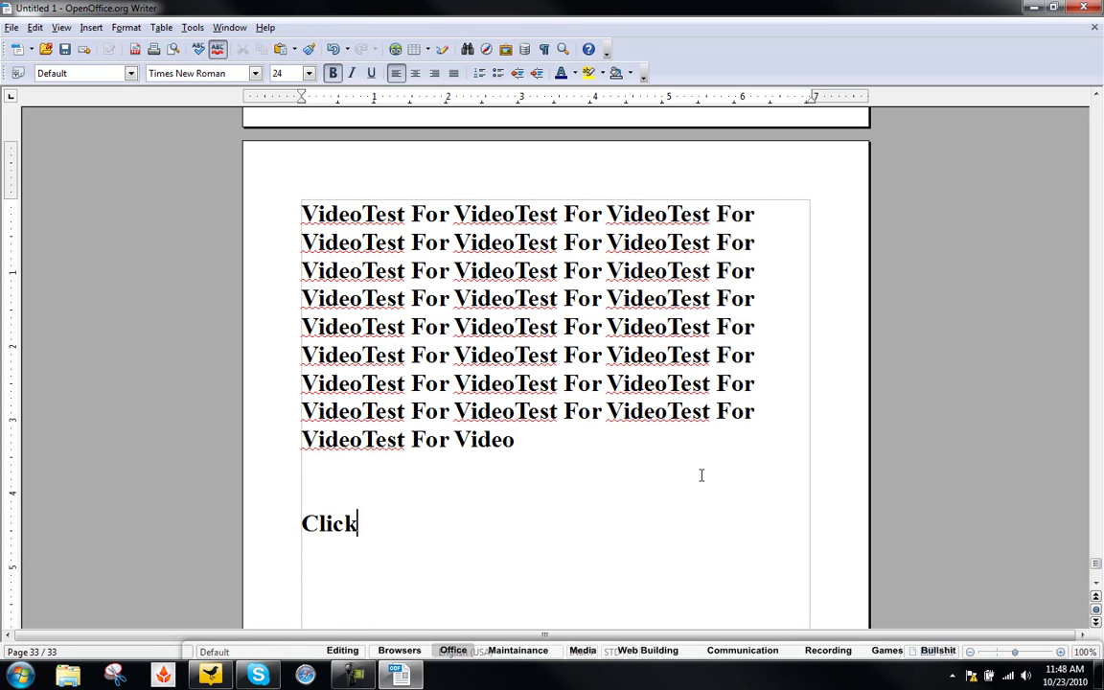
type(" Here For More!")
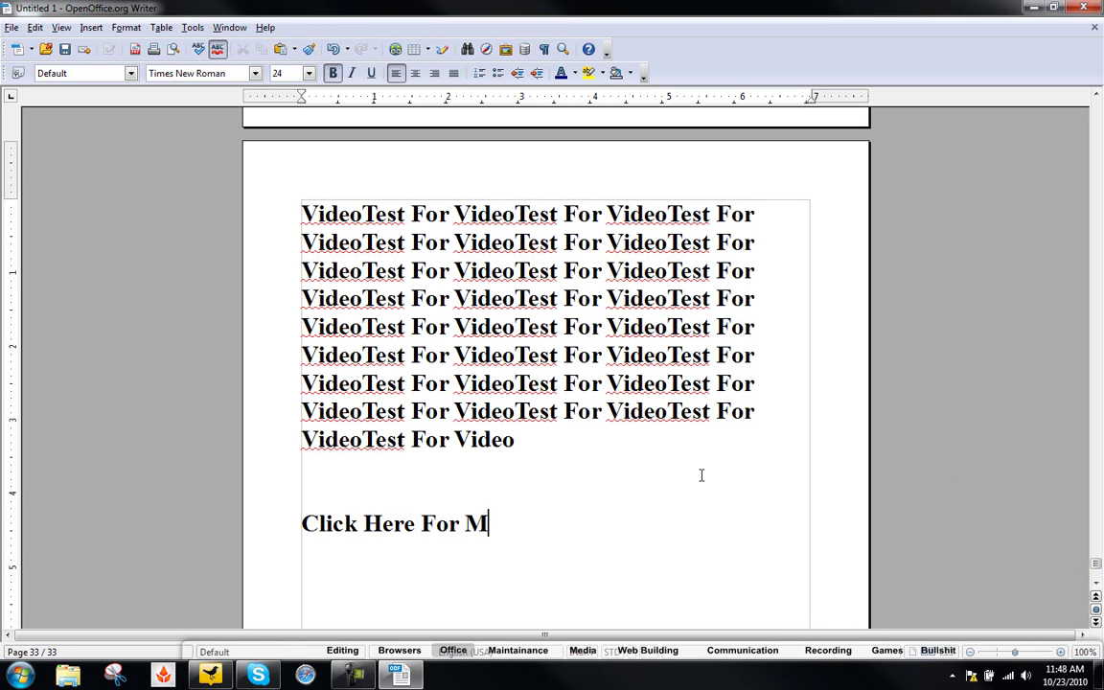
left_click_drag(571, 503, 384, 522)
key("End")
key("shift+Left")
key("shift+Left")
key("shift+Left")
key("shift+Left")
key("shift+Left")
key("shift+Left")
key("shift+Left")
key("shift+Left")
key("shift+Left")
key("shift+Left")
key("shift+Left")
key("shift+Left")
key("shift+Left")
key("shift+Left")
key("shift+Left")
key("shift+Left")
key("shift+Left")
key("shift+Left")
key("shift+Left")
key("shift+Left")
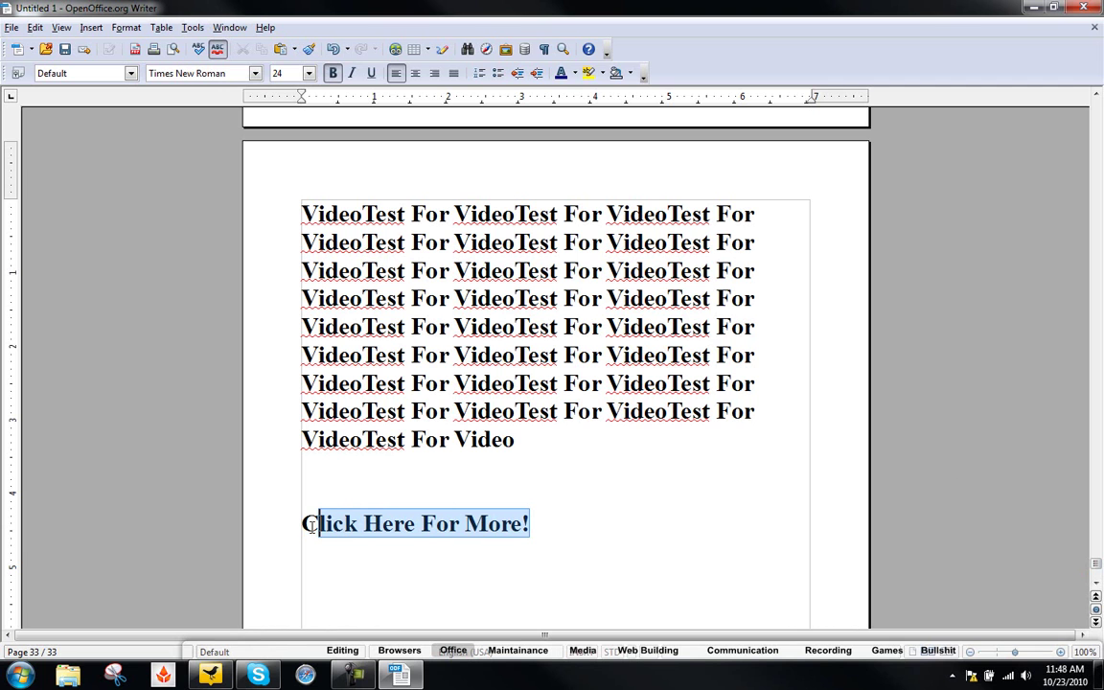
left_click(395, 49)
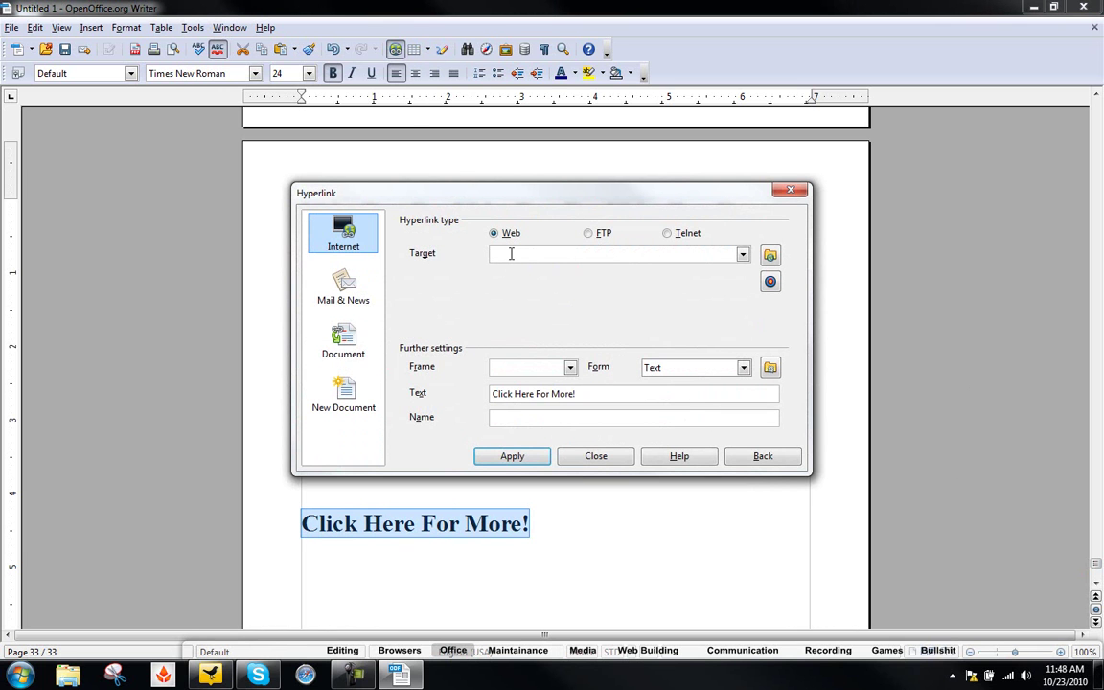
type("http://www.McRolled.com")
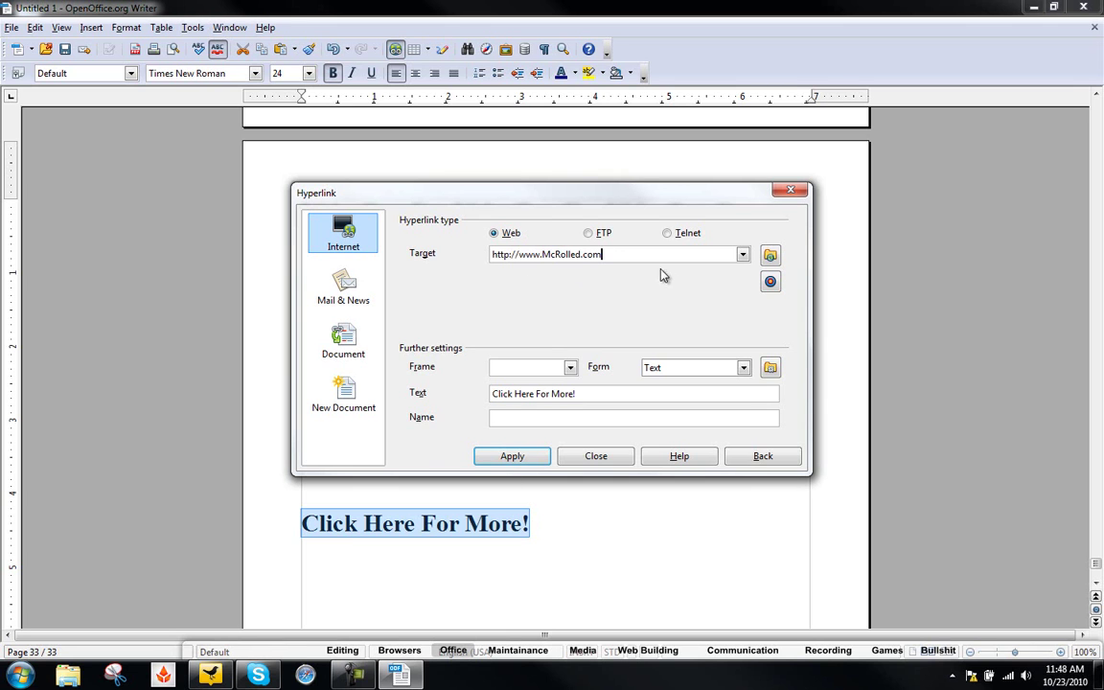
left_click(570, 368)
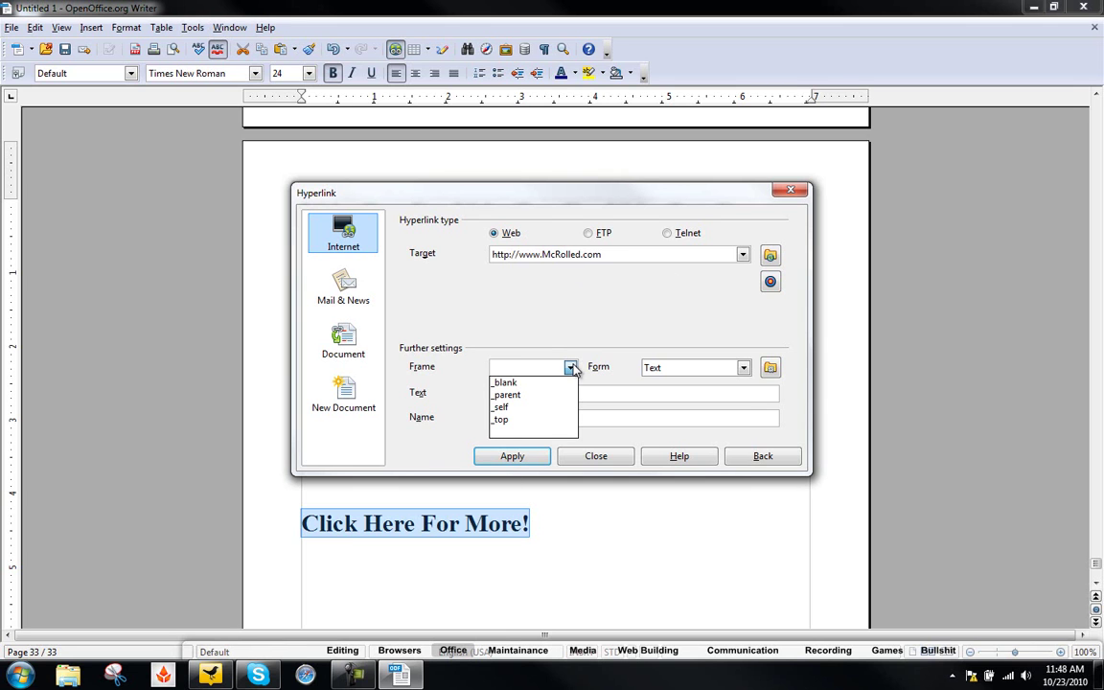
left_click(532, 384)
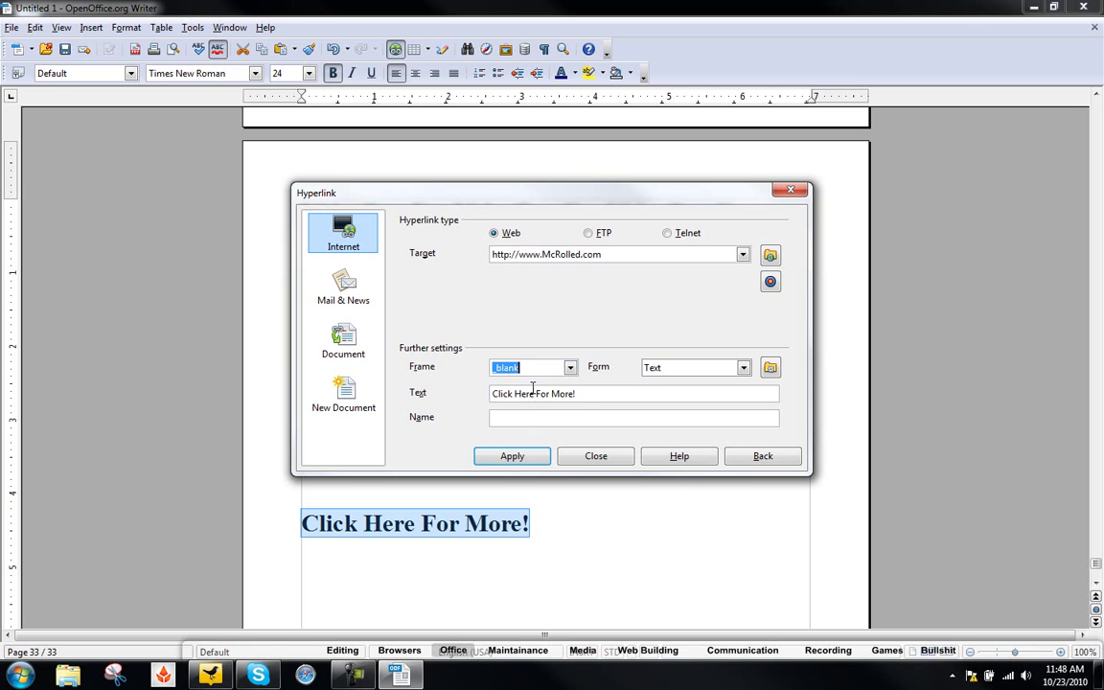
left_click(508, 459)
left_click(593, 456)
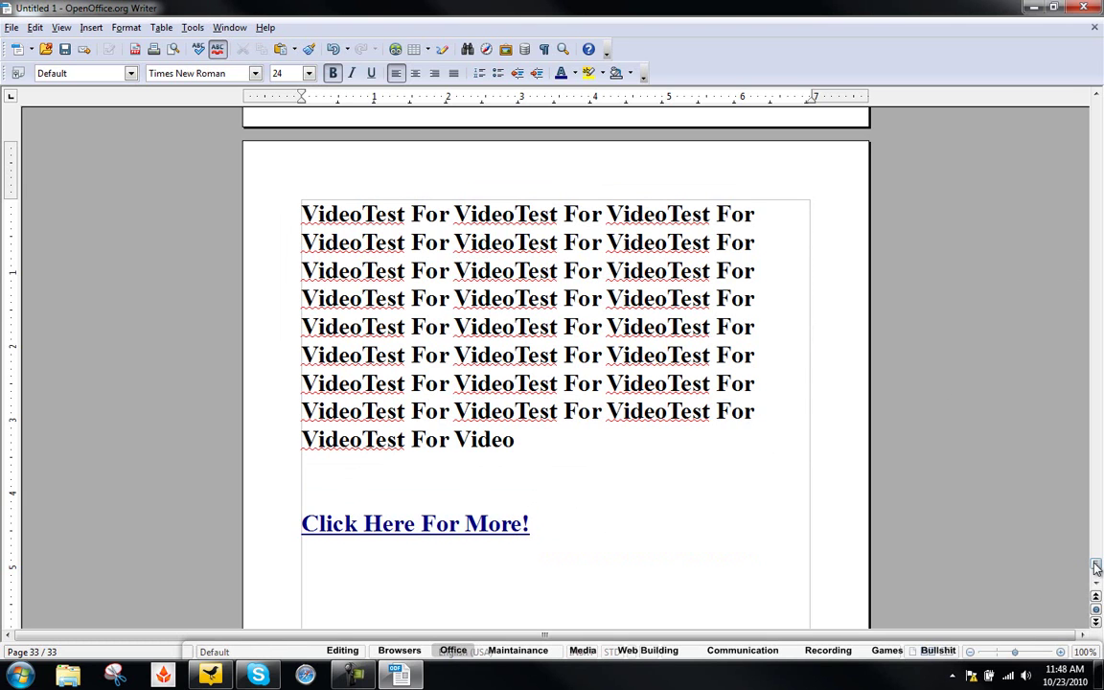
- Scroll back to the first pages, place the cursor at the end of page 1's text, and open the File menu
left_click_drag(1096, 565, 1071, 113)
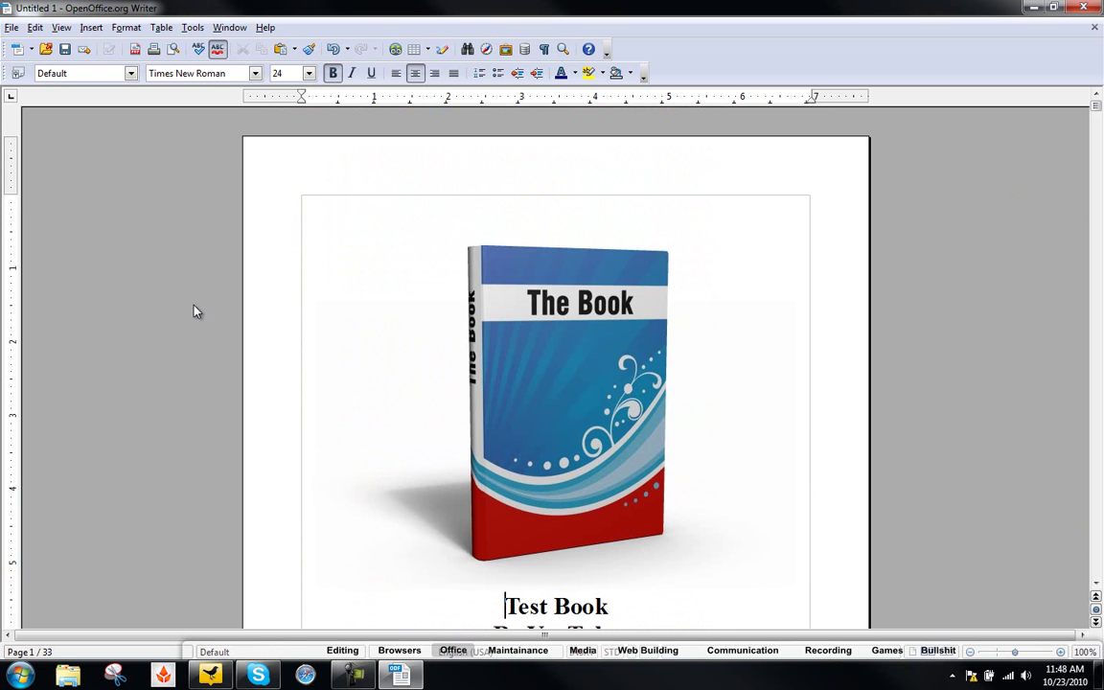
scroll(197, 326, "down", 12)
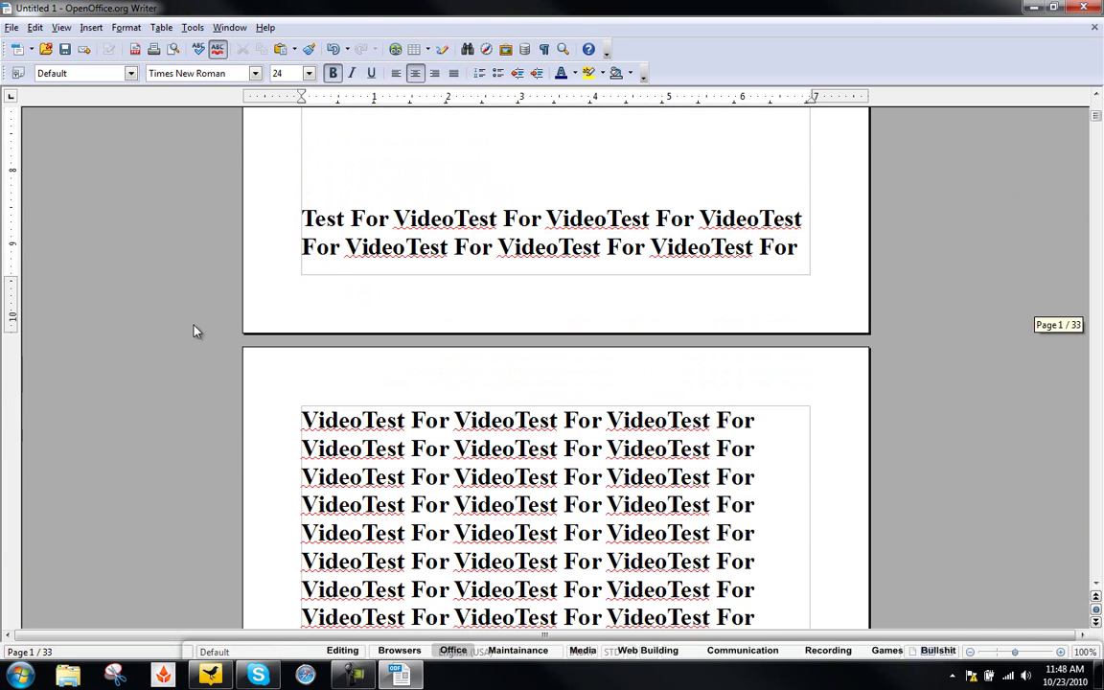
left_click(184, 398)
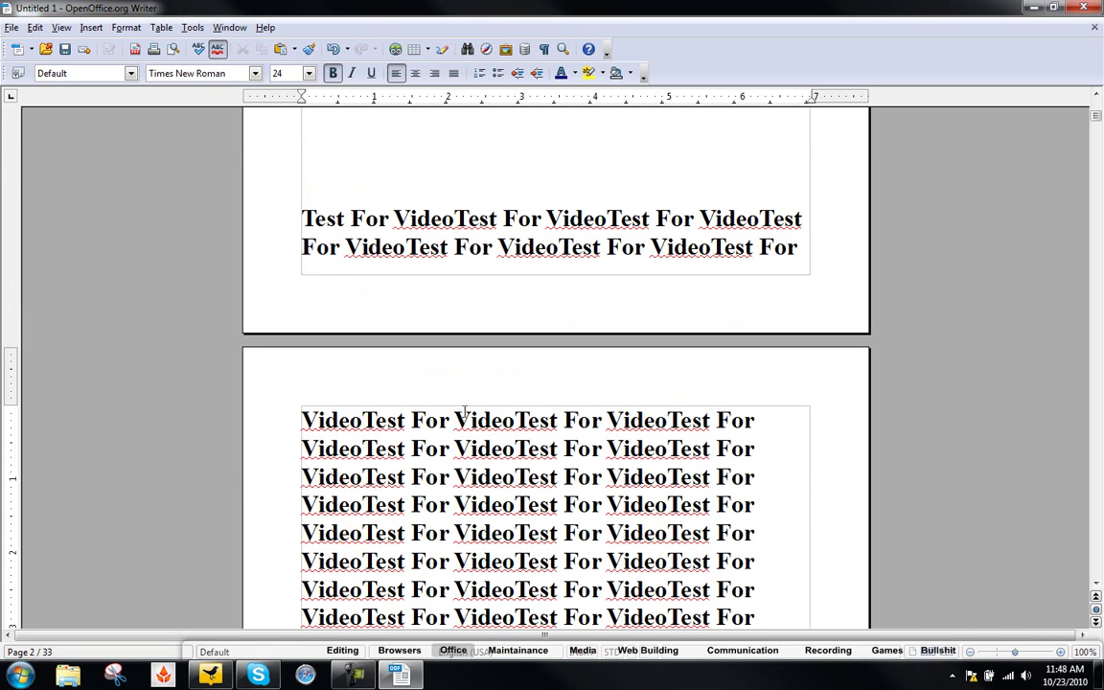
key("Left")
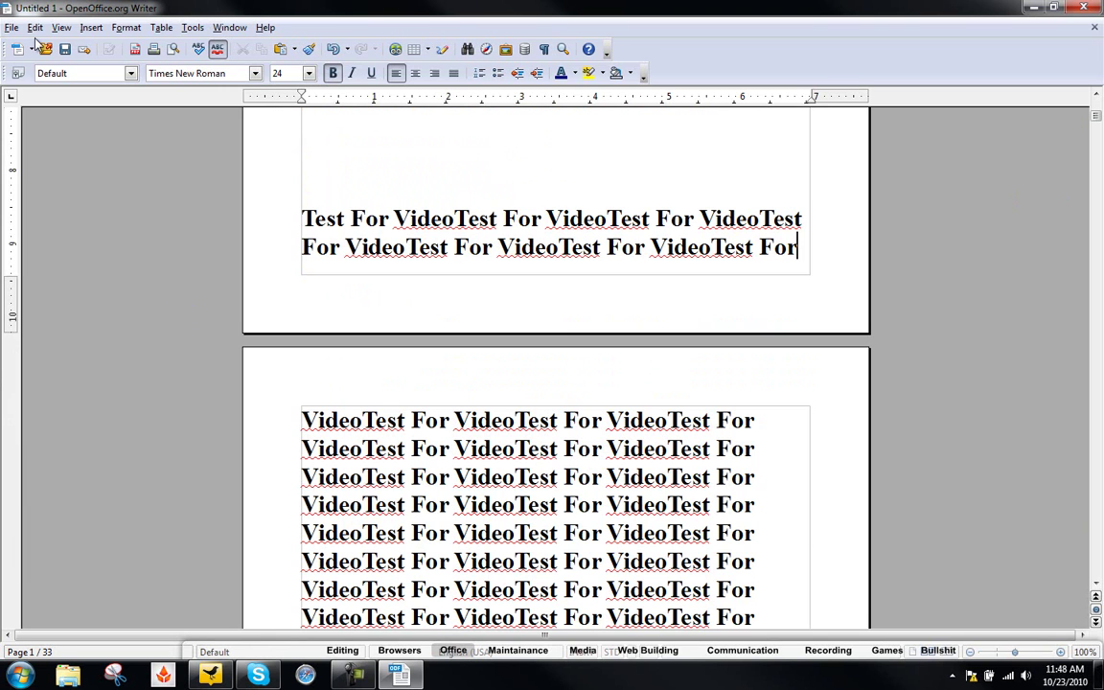
left_click(11, 28)
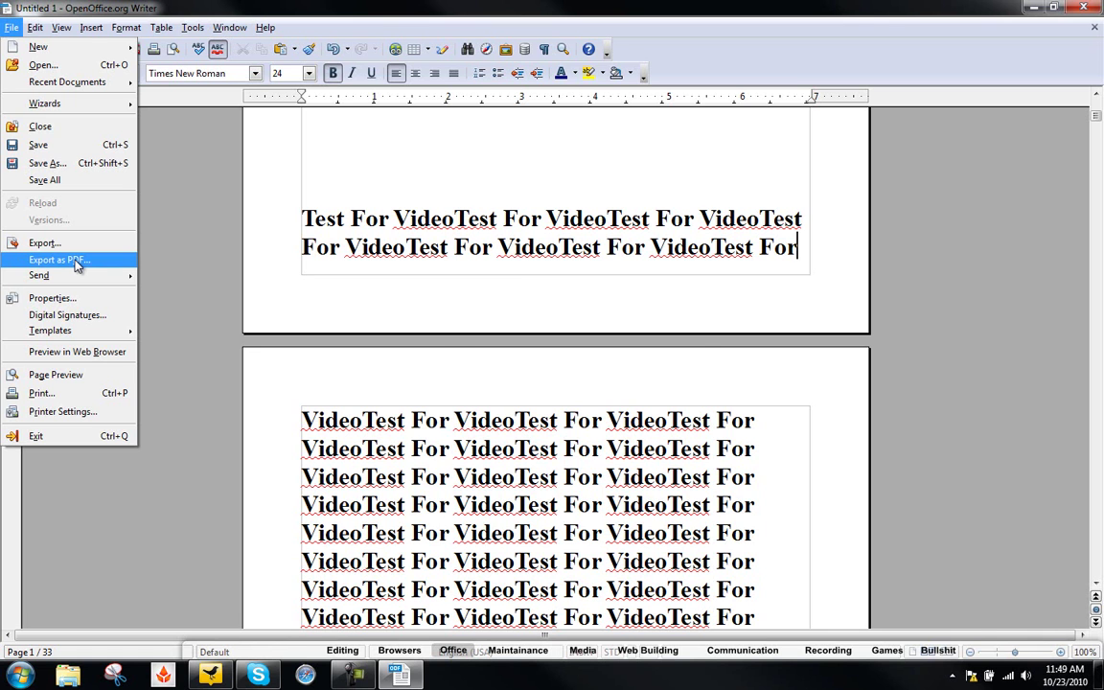
- Choose Export as PDF to bring up the PDF Options dialog
left_click(76, 261)
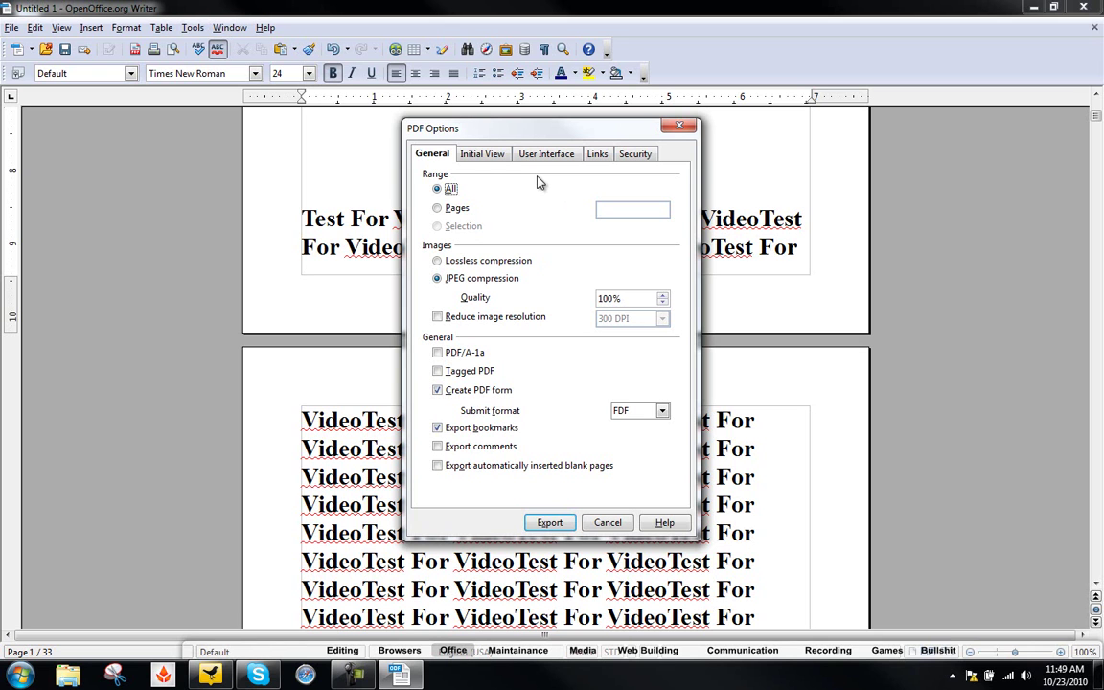
- On the Security tab, set and confirm a permission password, keeping high-resolution printing allowed
left_click(638, 156)
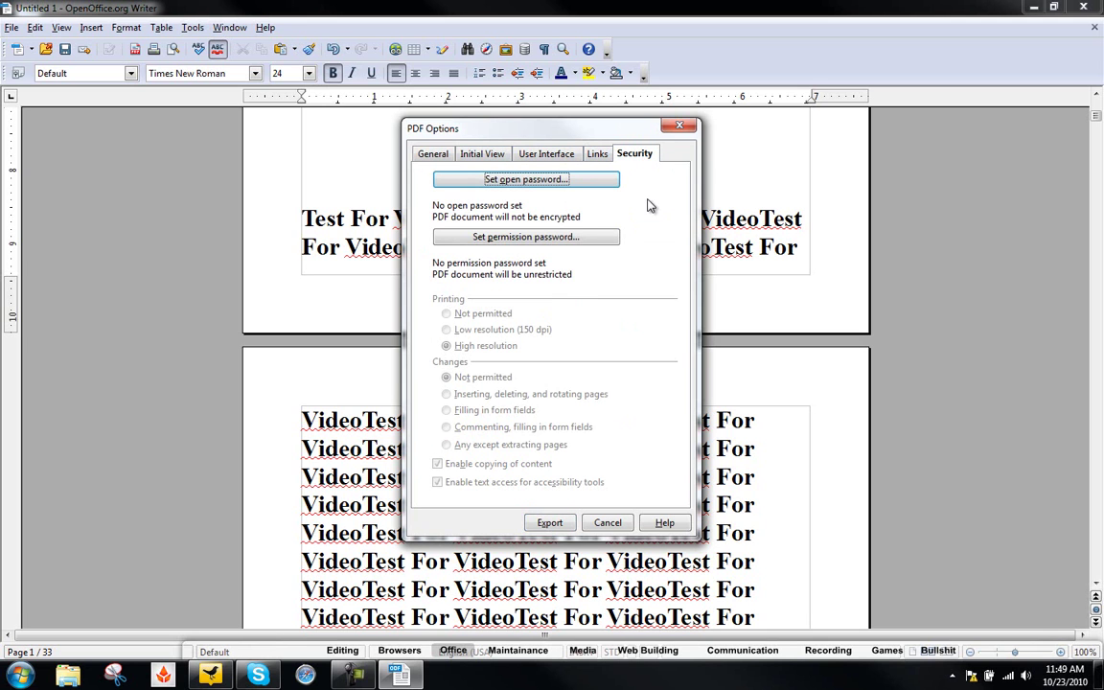
left_click(561, 240)
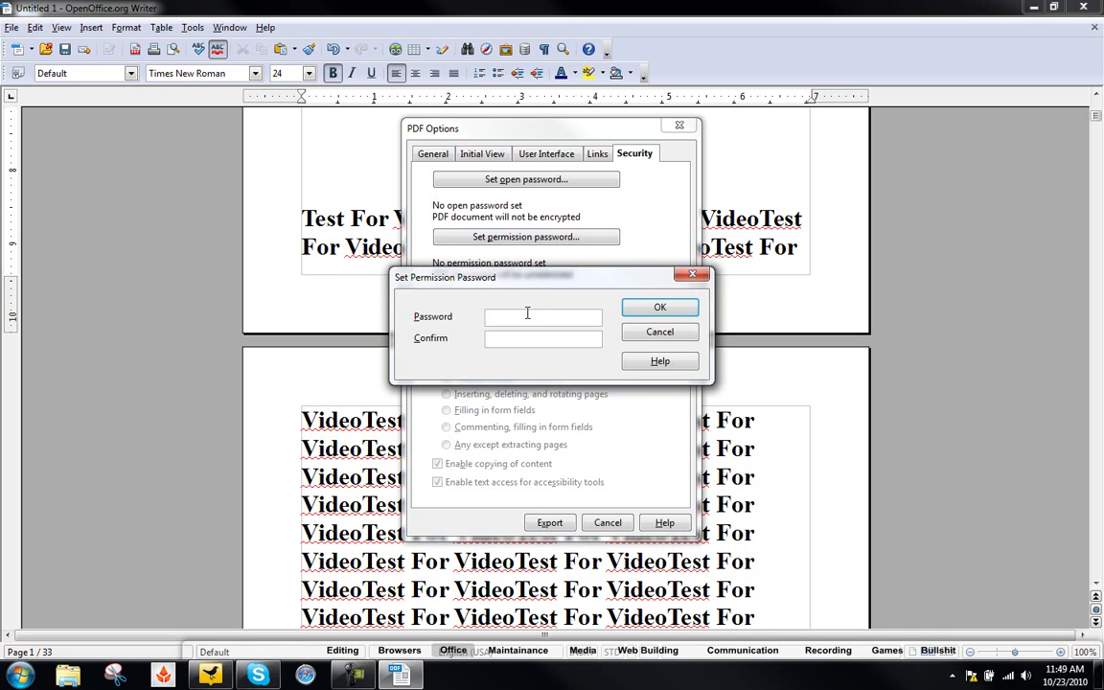
type("*******")
left_click(537, 339)
type("*******")
left_click(658, 308)
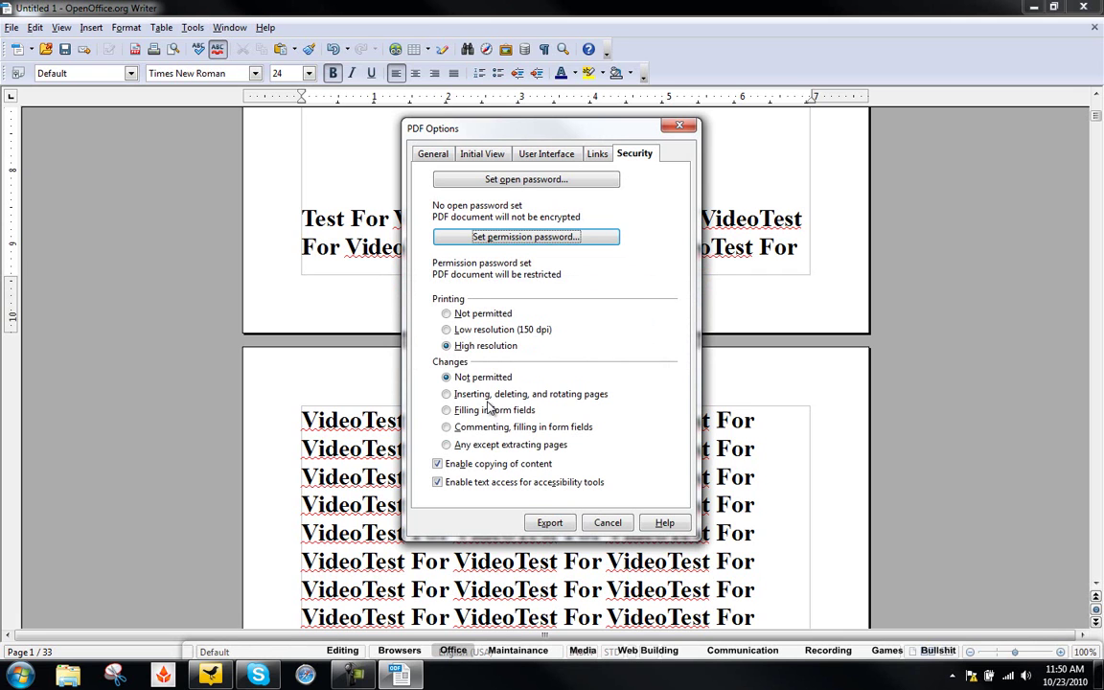
left_click(474, 349)
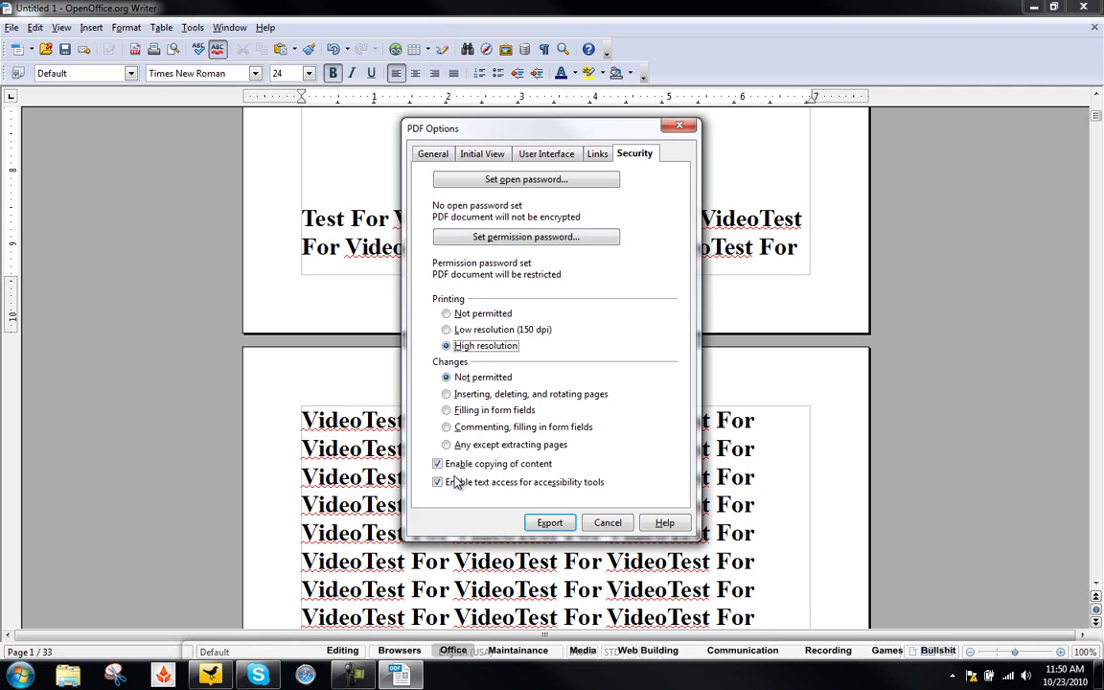
- Export the PDF as 'Test' to the desktop, then close Writer discarding the document
left_click(549, 523)
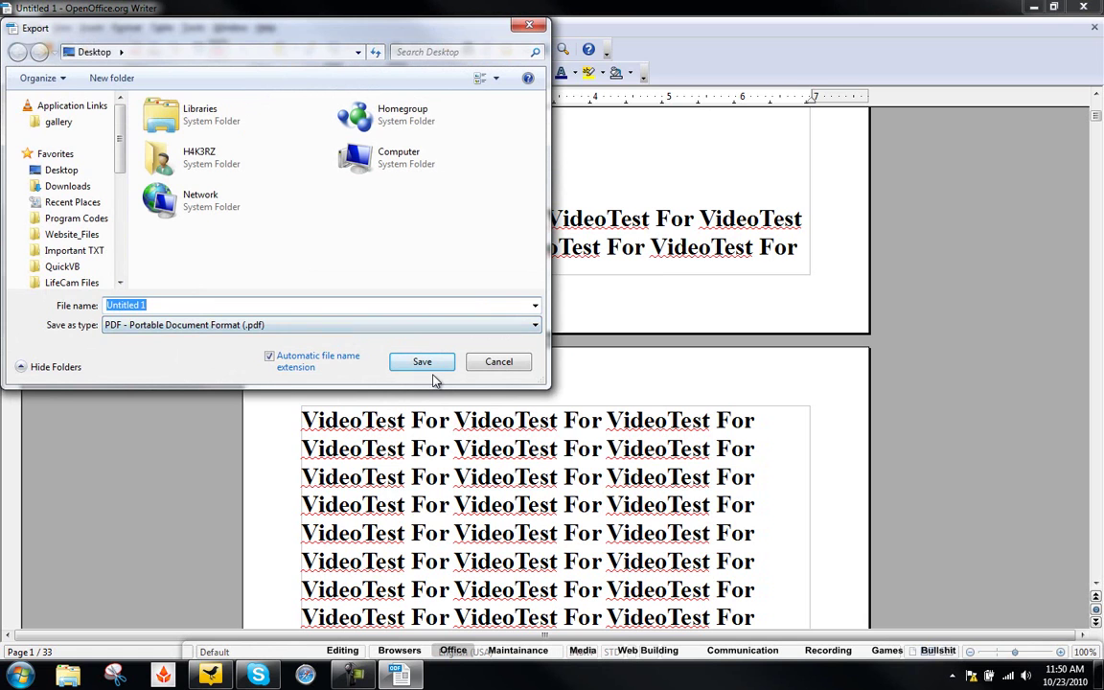
type("Test")
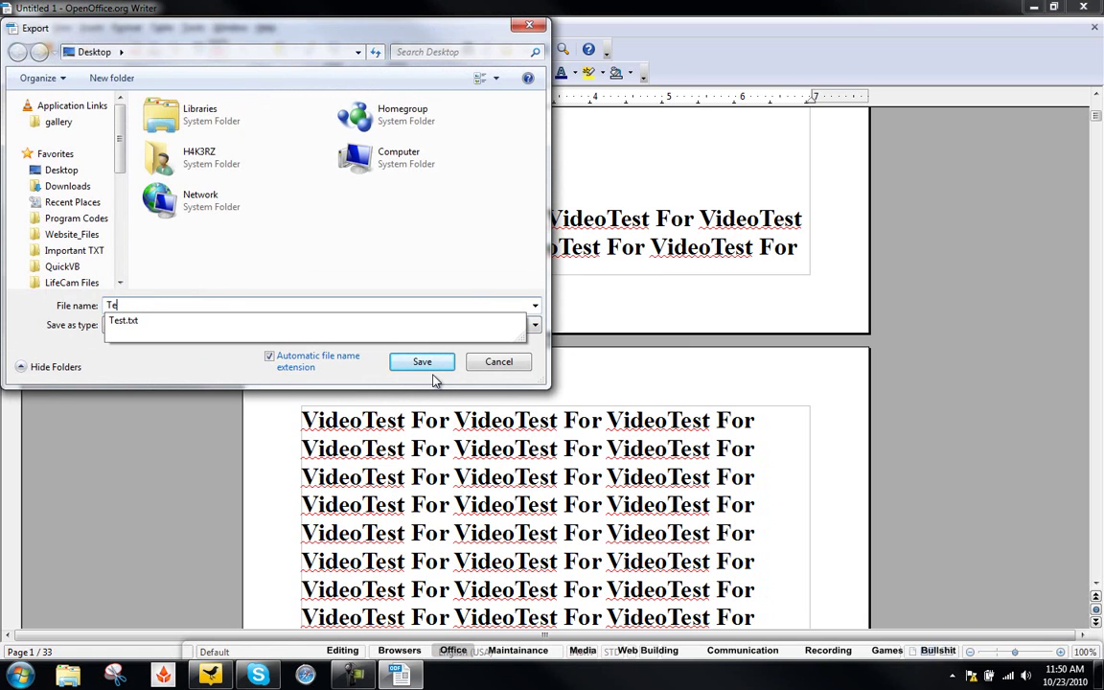
left_click(443, 367)
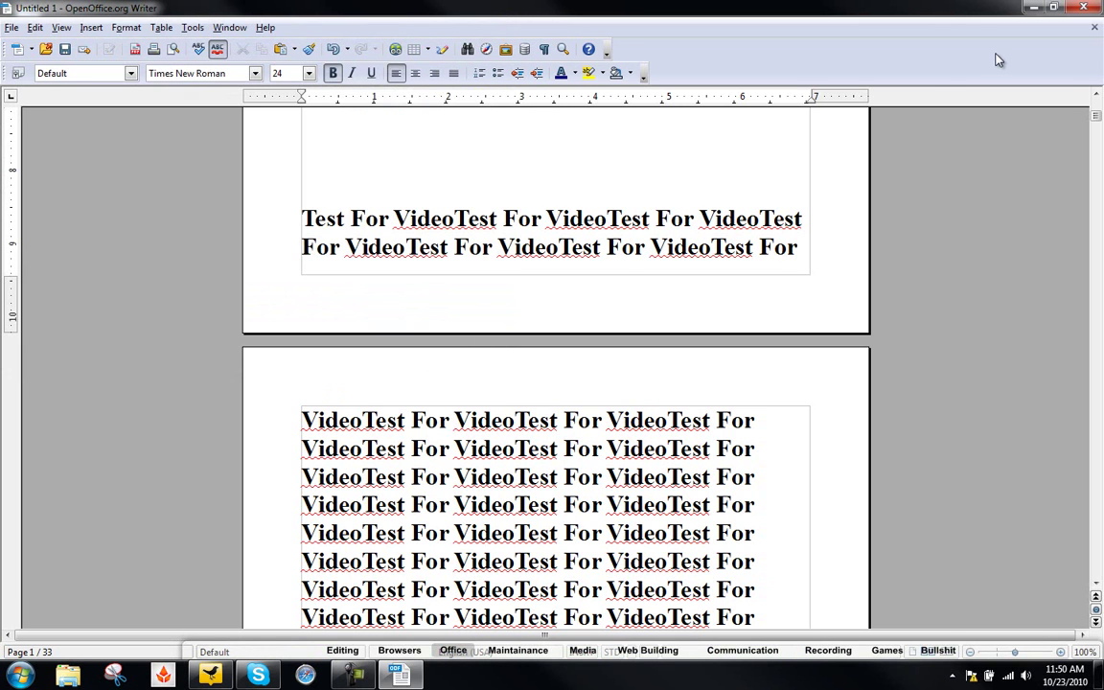
left_click(1084, 7)
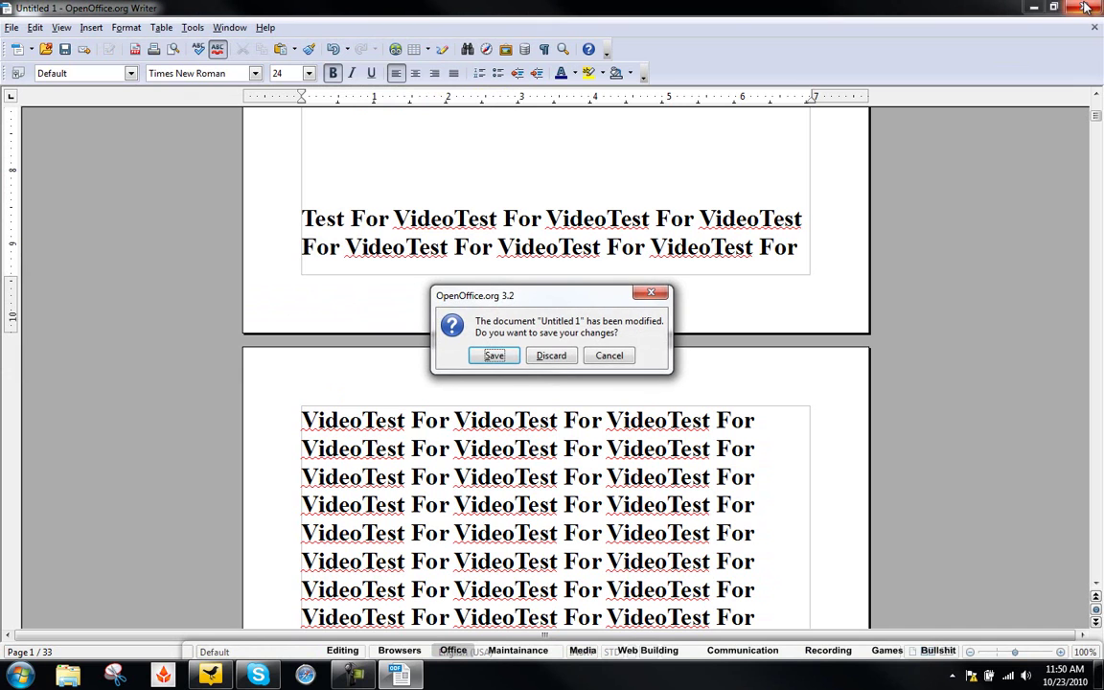
left_click(552, 356)
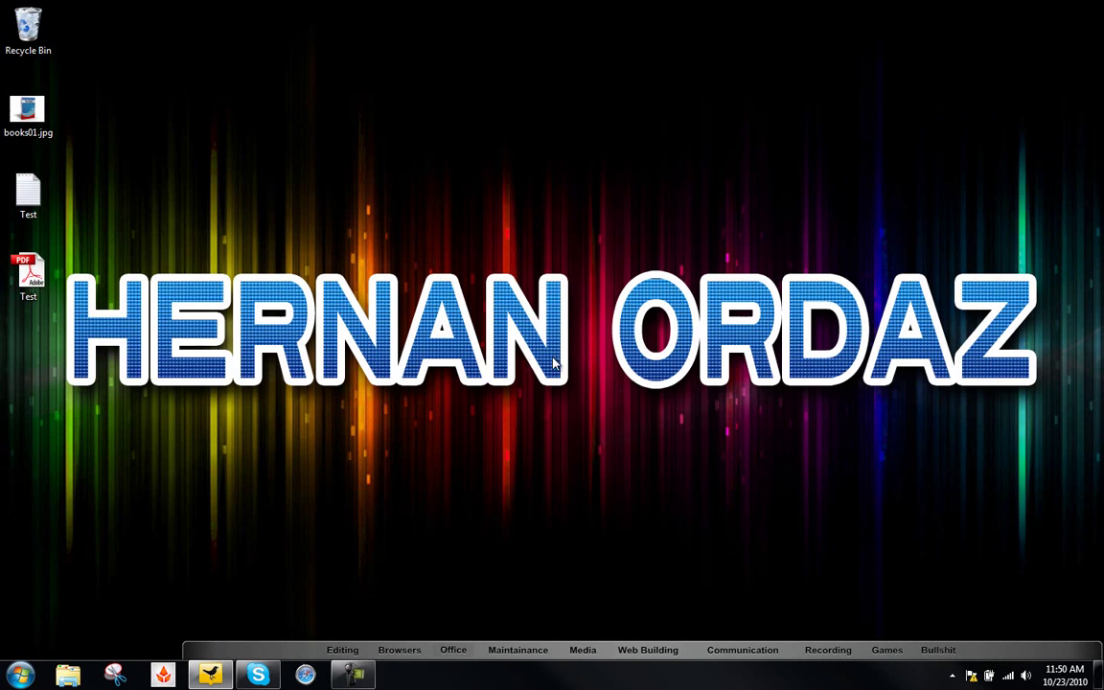
- Open Test.pdf in Adobe Reader and scroll to page 33 to show the 'Click Here For More!' link
left_click(38, 275)
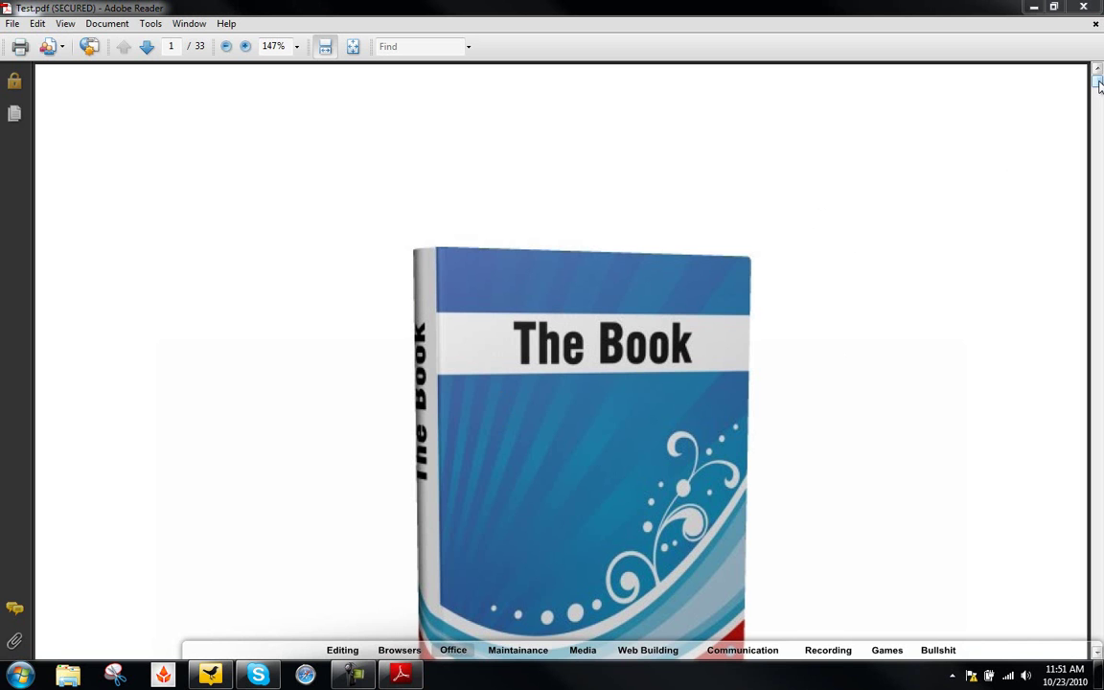
left_click_drag(1098, 84, 1098, 632)
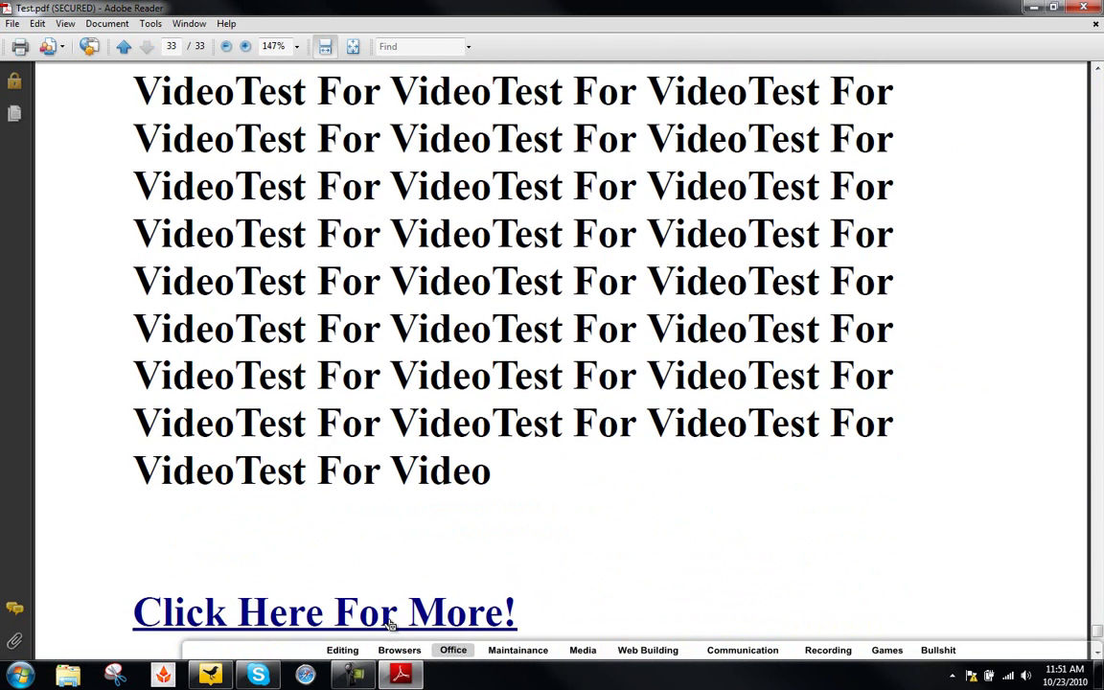
- Follow the 'Click Here For More!' link, remembering and allowing the action for the mcrolled.com site
left_click(391, 620)
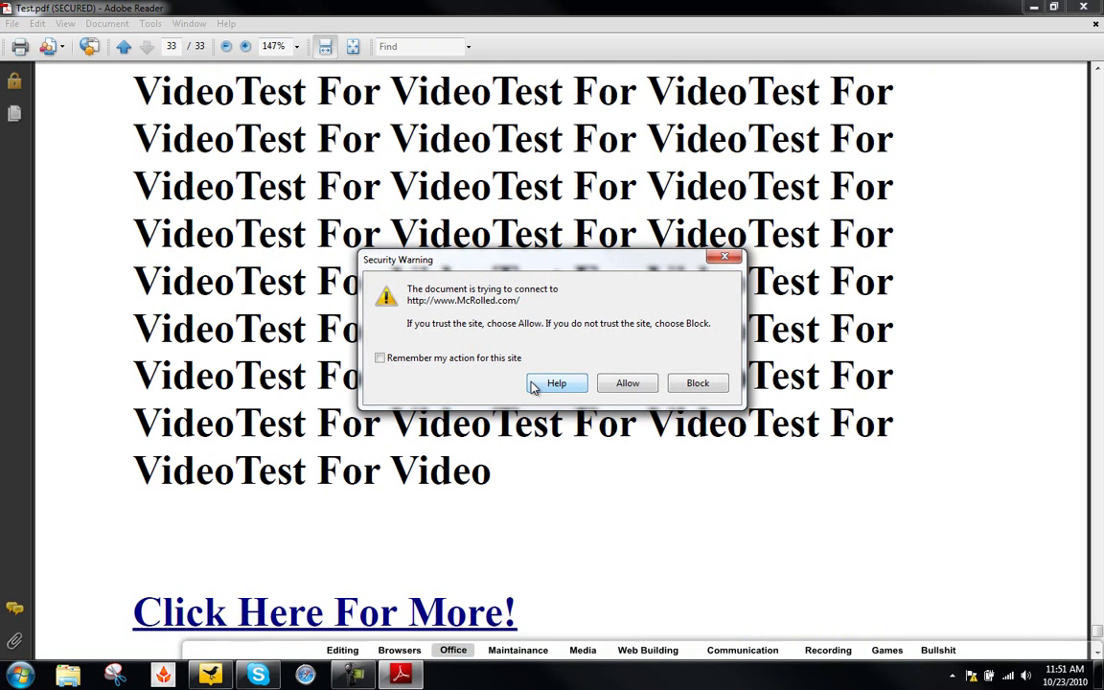
left_click(465, 358)
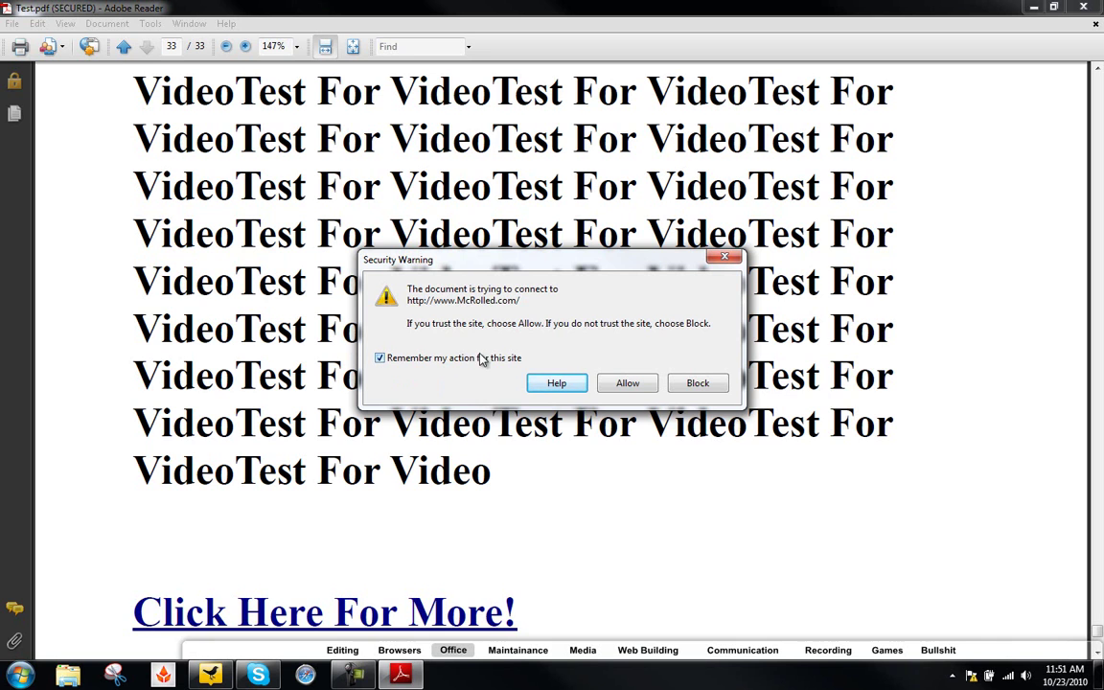
left_click(627, 383)
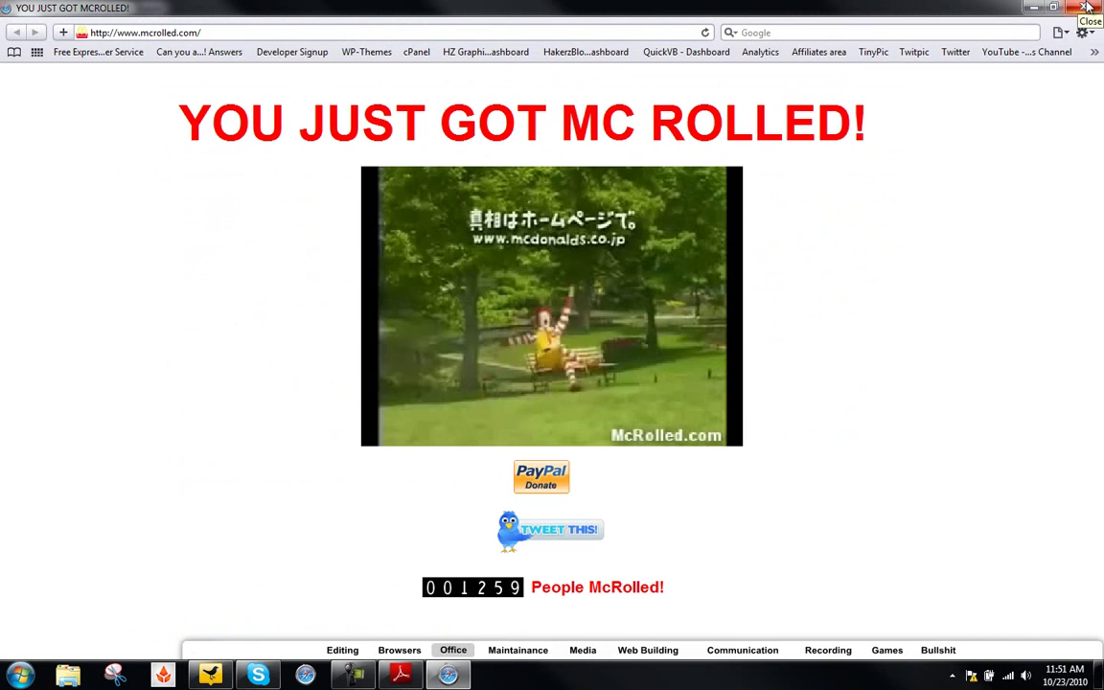
- Close Safari after viewing the mcrolled.com page
left_click(1083, 7)
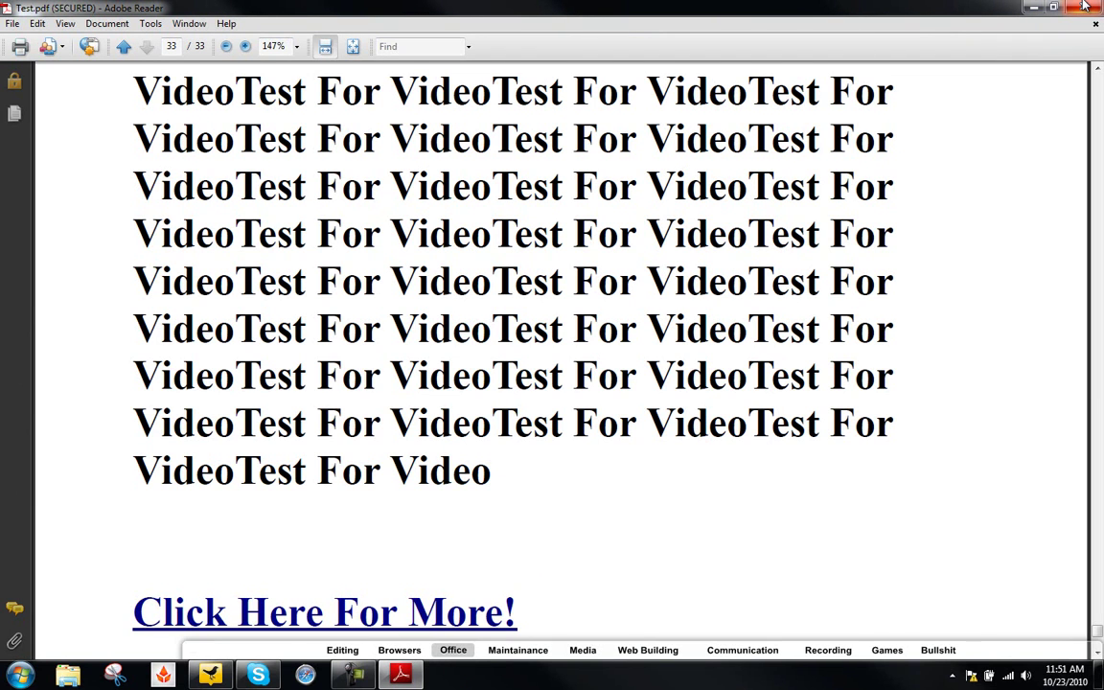
- Close Adobe Reader with Test.pdf, leaving the Windows desktop showing
left_click(1084, 7)
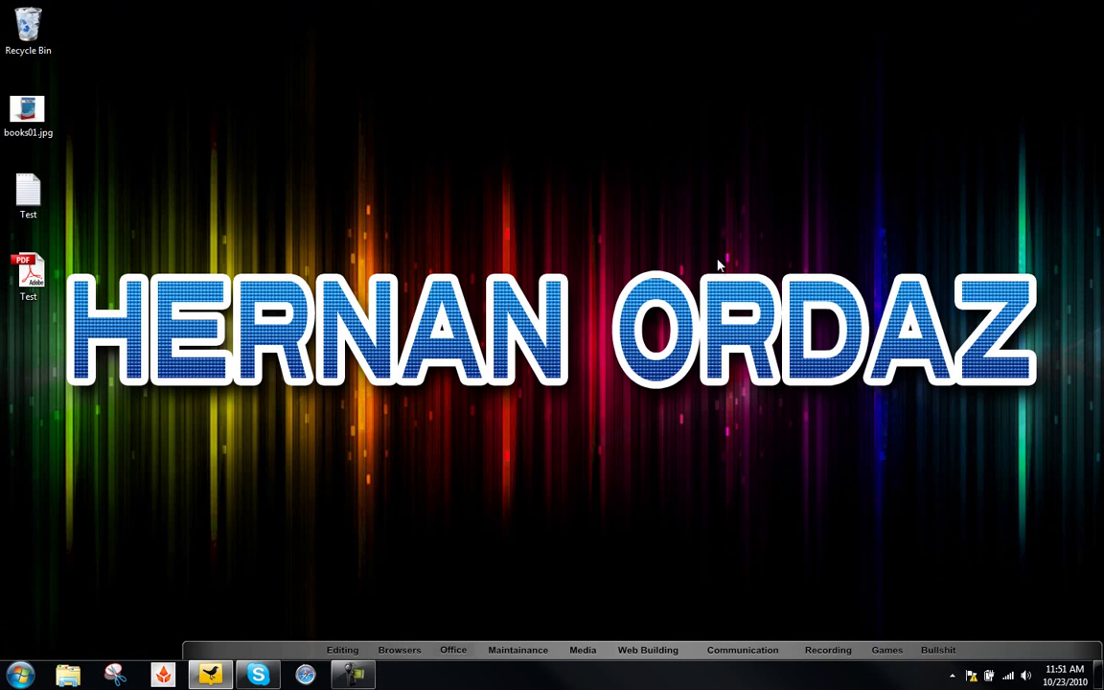